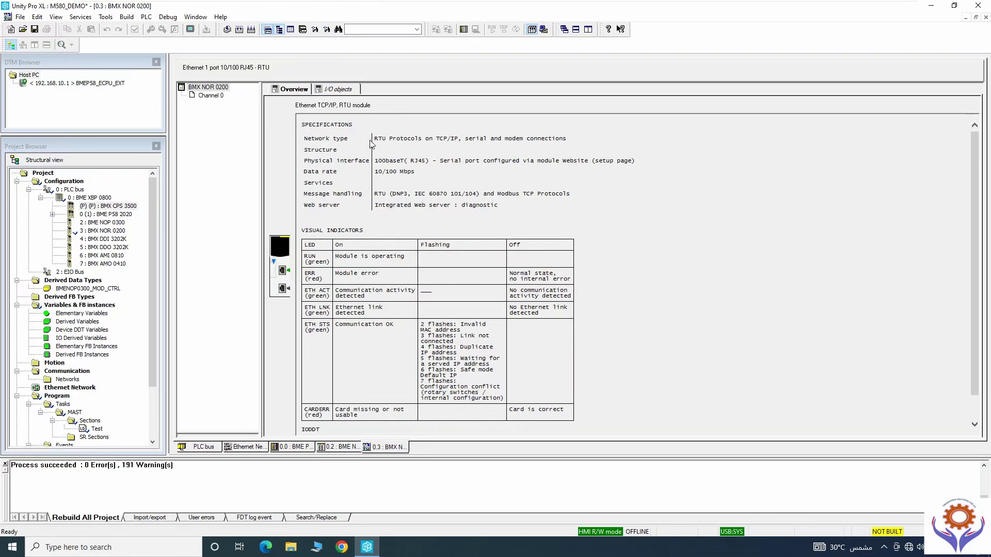
Step: Examine the BMX NOR 0200 module's specifications, supported protocols and web server entry, and check its Channel 0 page
left_click_drag(375, 139, 544, 138)
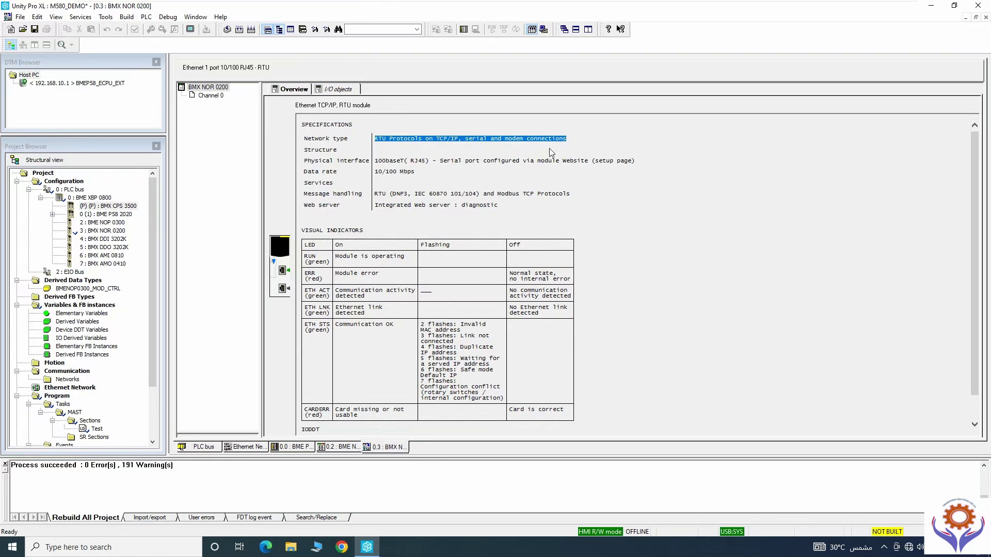
left_click_drag(392, 194, 407, 194)
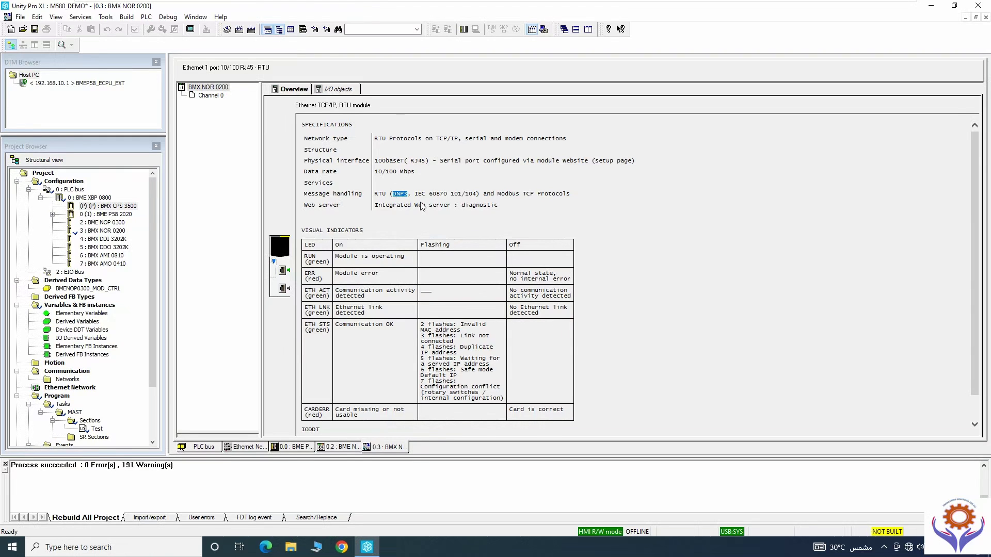
double_click(463, 204)
left_click(541, 216)
scroll(426, 316, "down", 1)
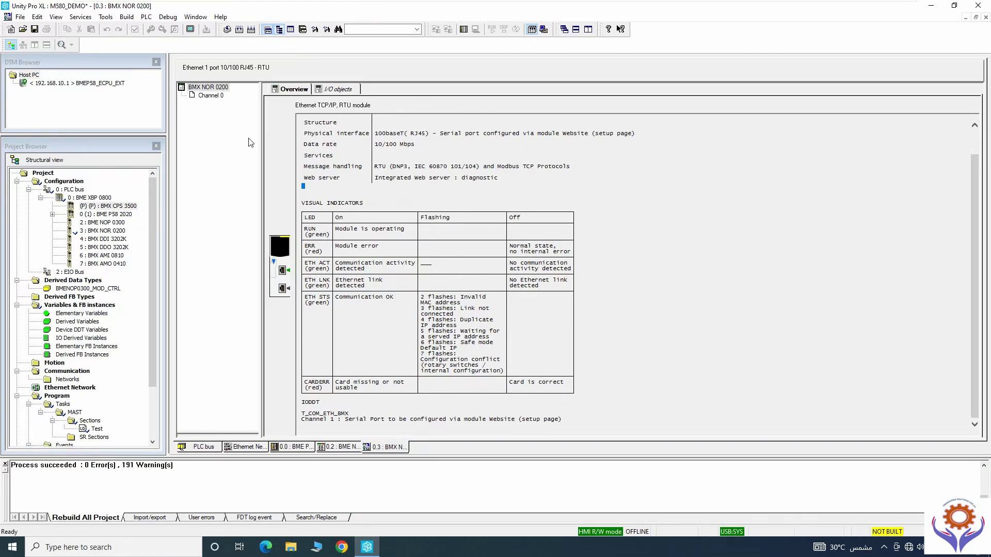
left_click(211, 96)
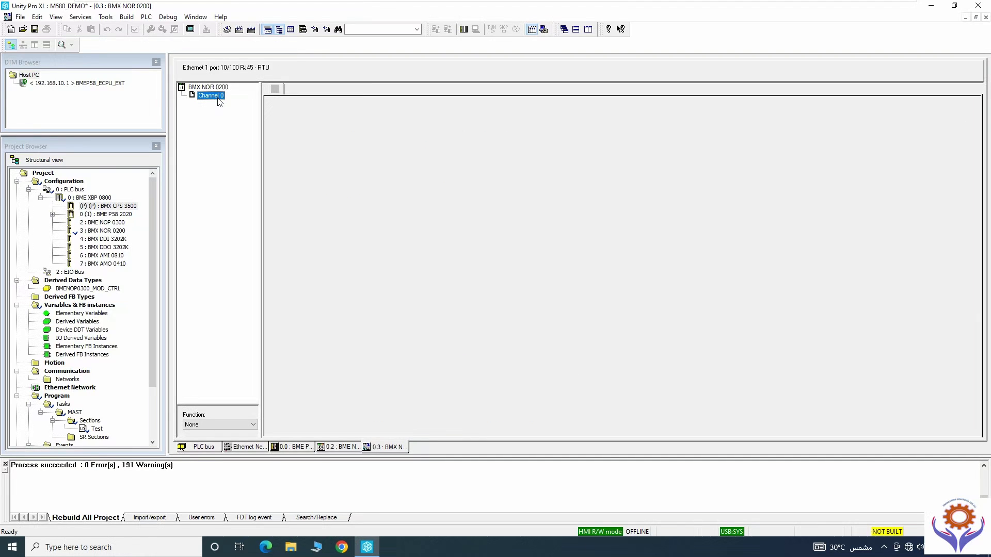
left_click(212, 89)
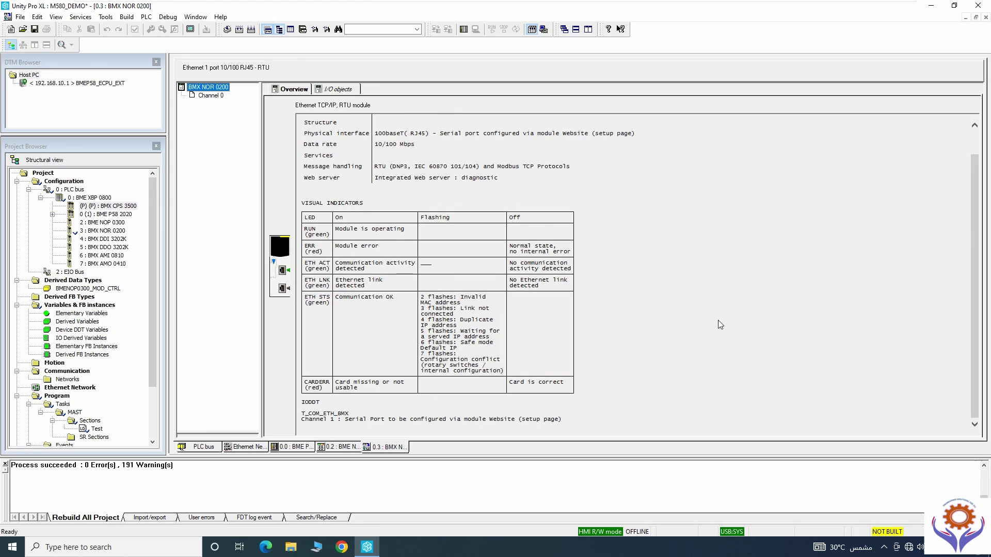
left_click(210, 96)
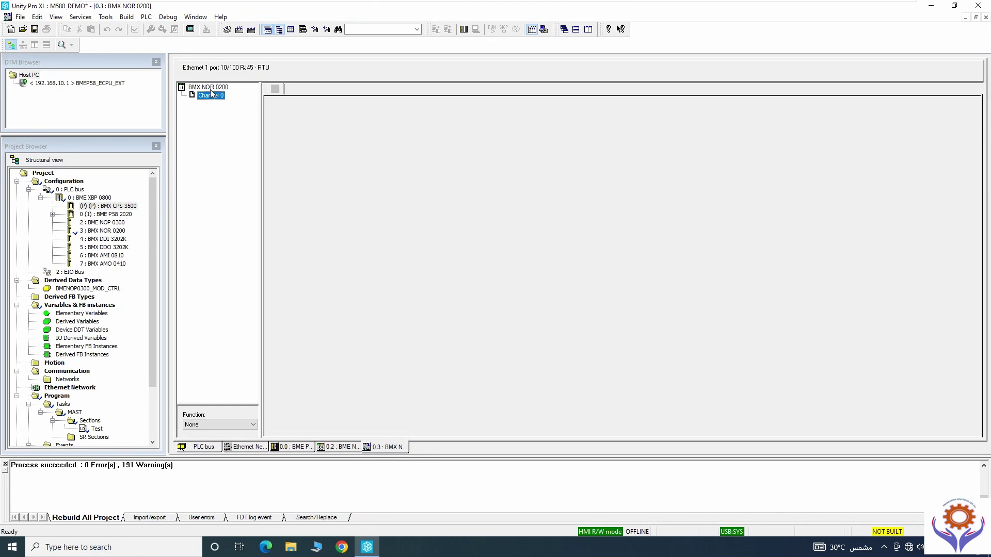
left_click(207, 87)
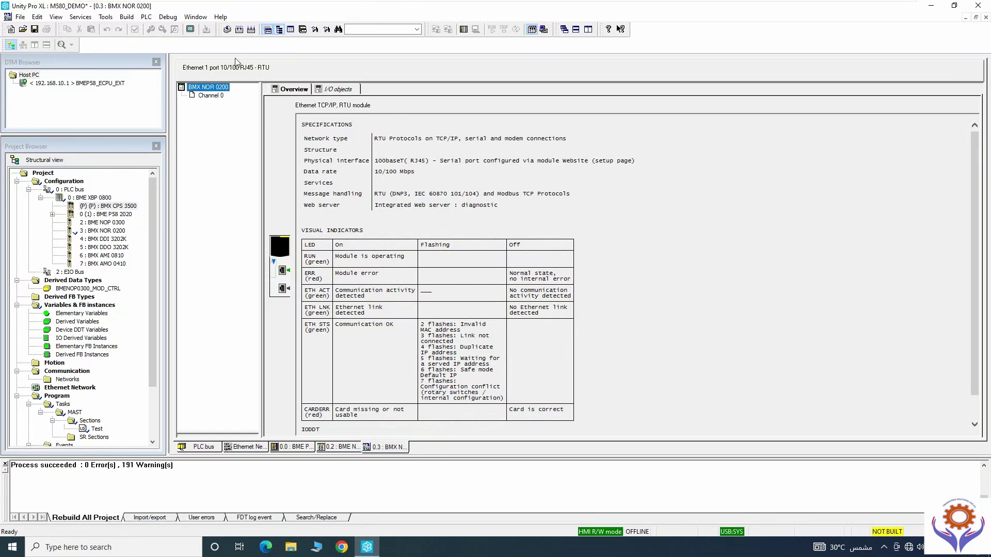
Step: Save the M580_DEMO project
left_click(35, 30)
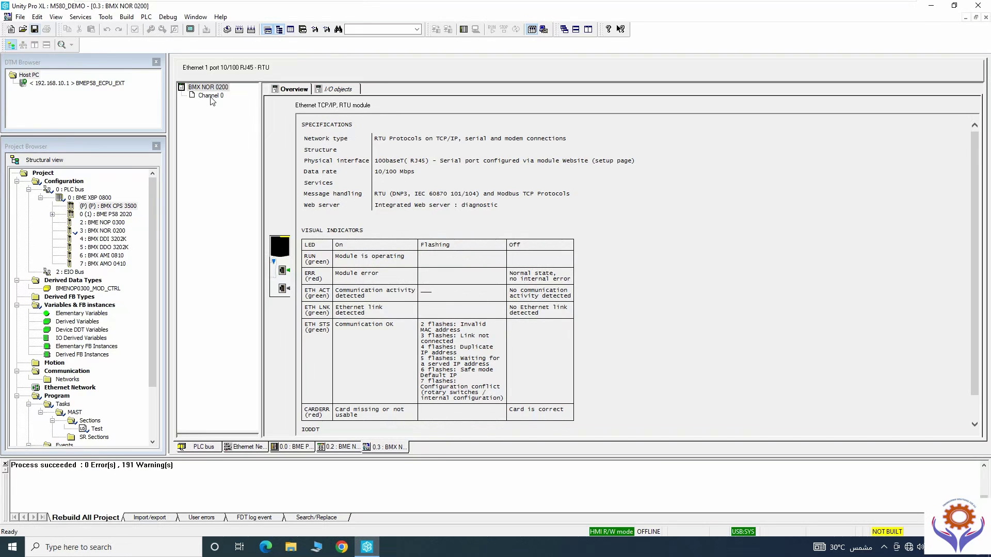
left_click(358, 90)
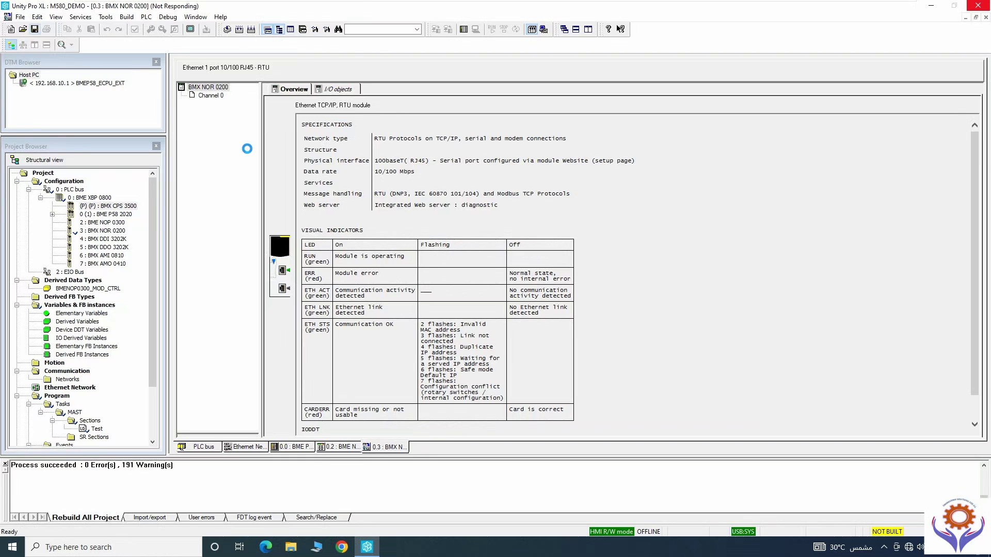
left_click(212, 87)
Step: Compare the BMX NOR 0200 module's I/O objects page with its overview page
left_click(332, 91)
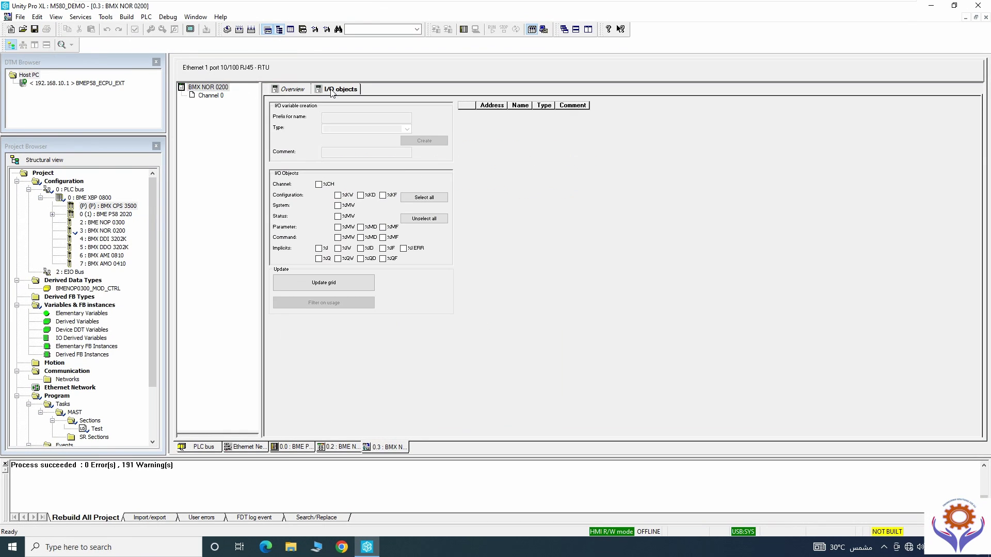
left_click(290, 90)
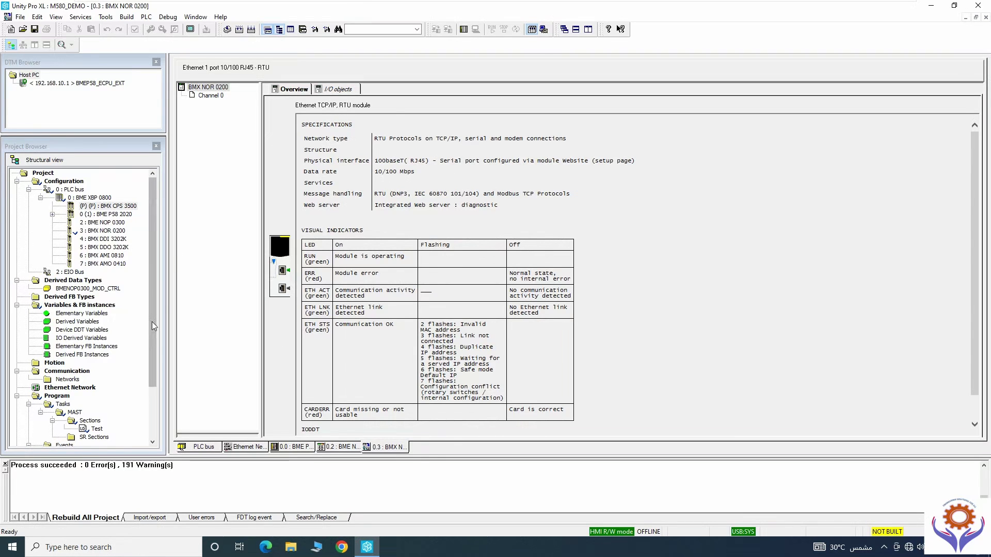
mouse_move(151, 359)
left_mouse_down()
mouse_move(148, 430)
mouse_move(152, 360)
left_mouse_up()
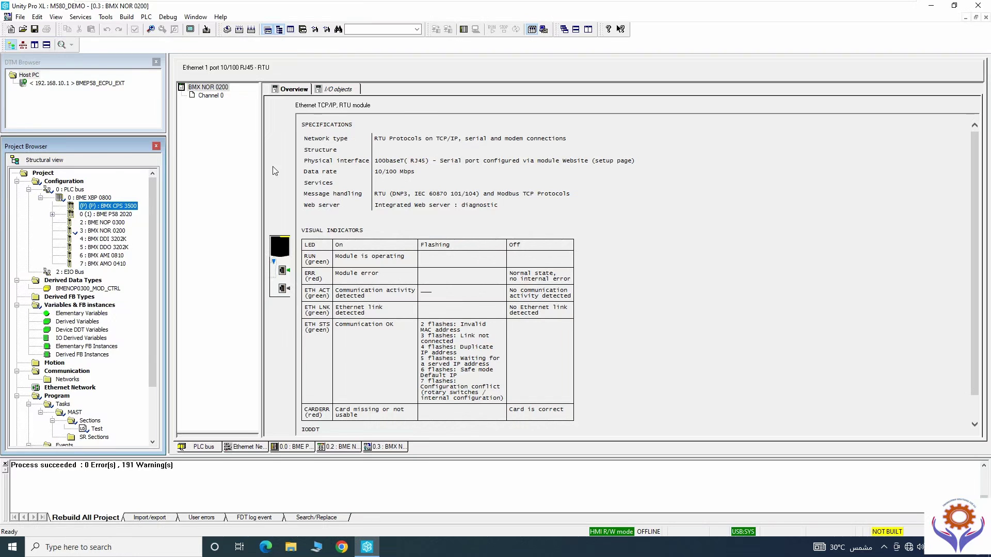
left_click(337, 89)
left_click(290, 91)
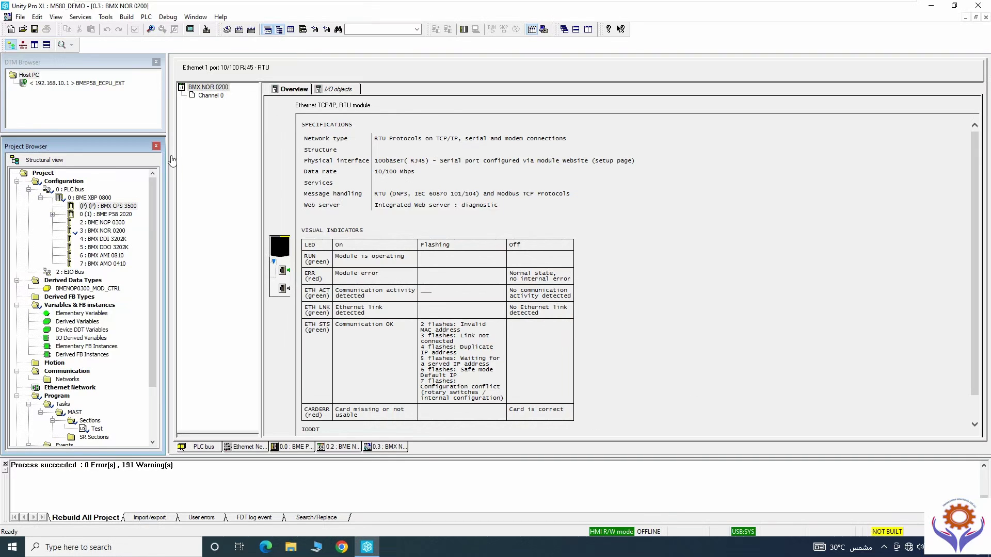
Step: Open Channel 0 of the BMX NOR 0200, enlarge its function area and check the available functions
left_click(211, 95)
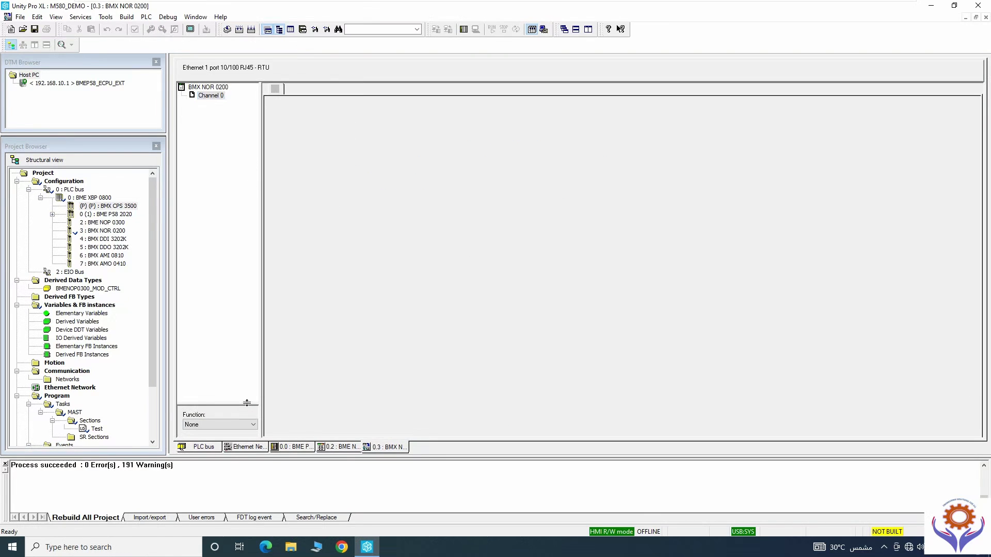
left_click_drag(235, 406, 232, 290)
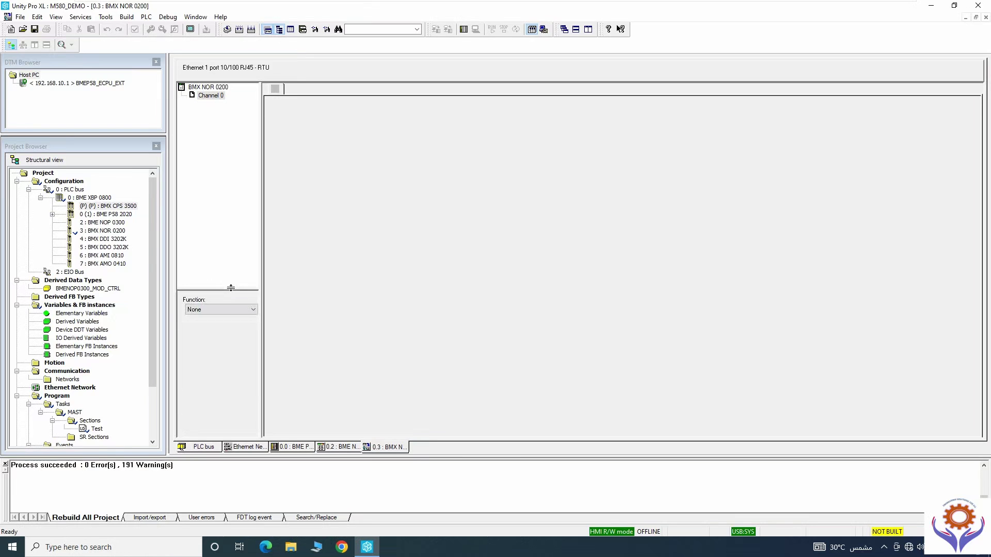
left_click(230, 310)
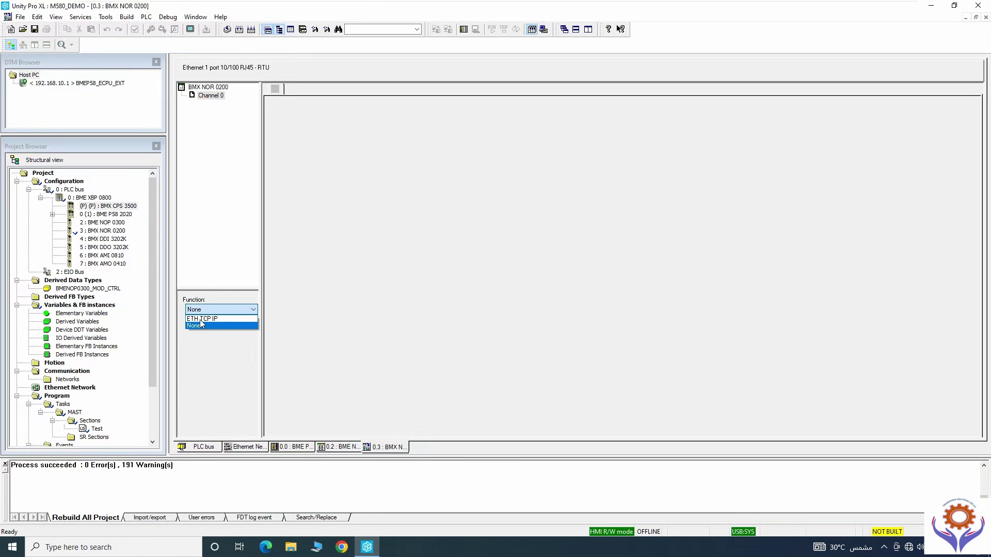
left_click(232, 239)
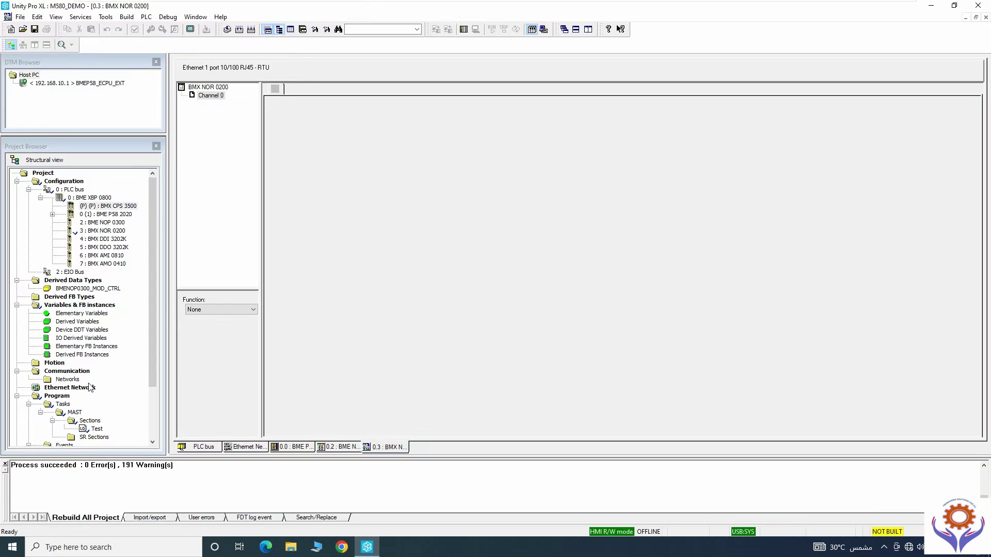
Step: Add an Ethernet network named Ethernet_2 to the project's communication networks
left_click(67, 380)
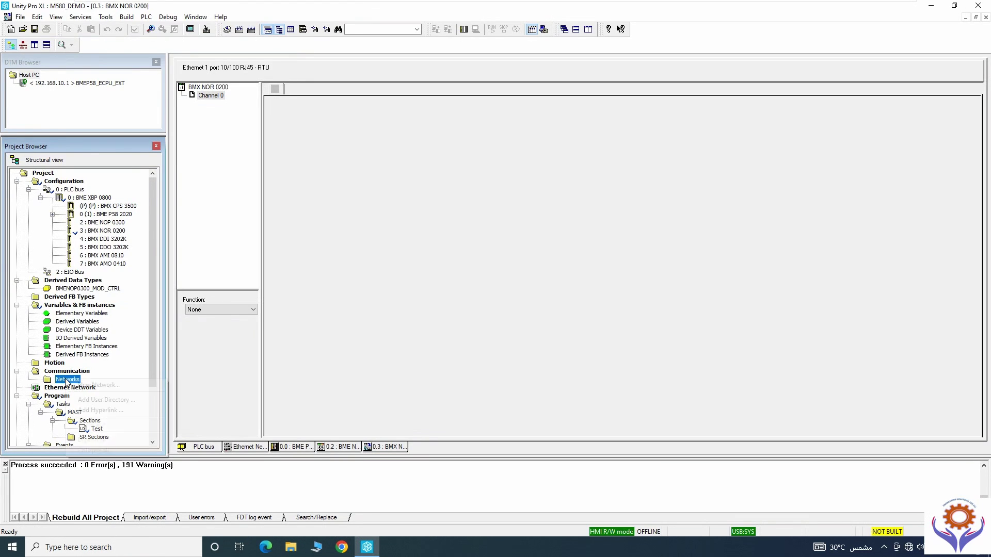
right_click(67, 382)
left_click(119, 387)
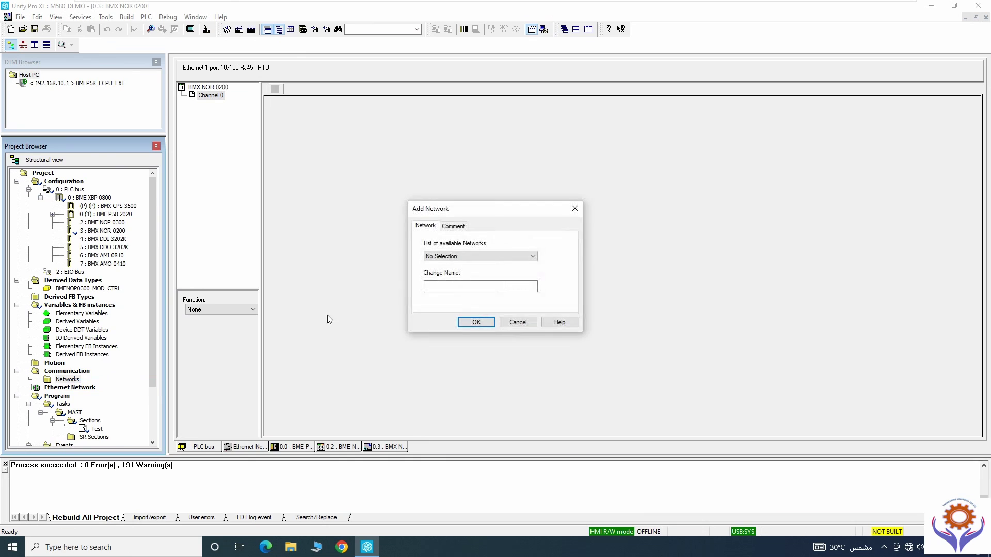
left_click(532, 257)
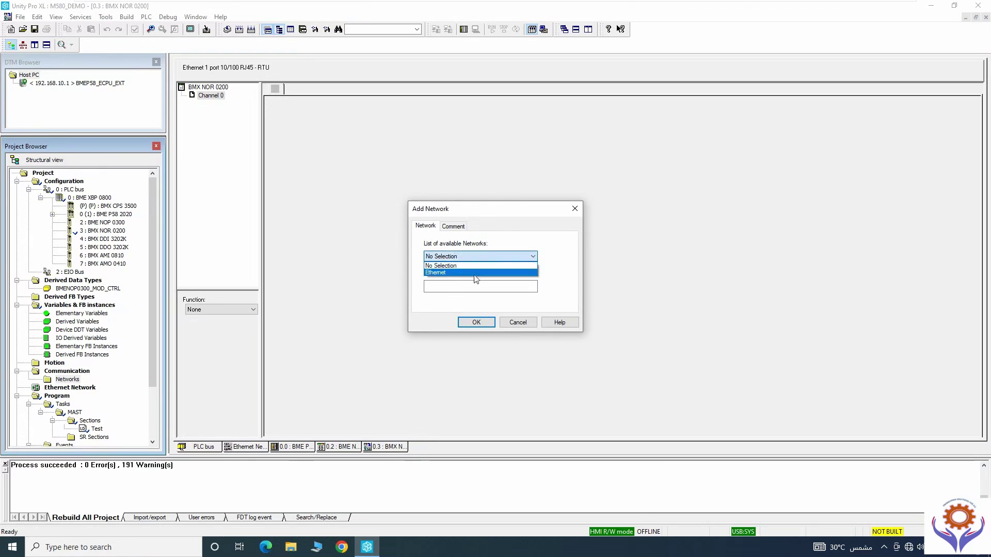
left_click(435, 273)
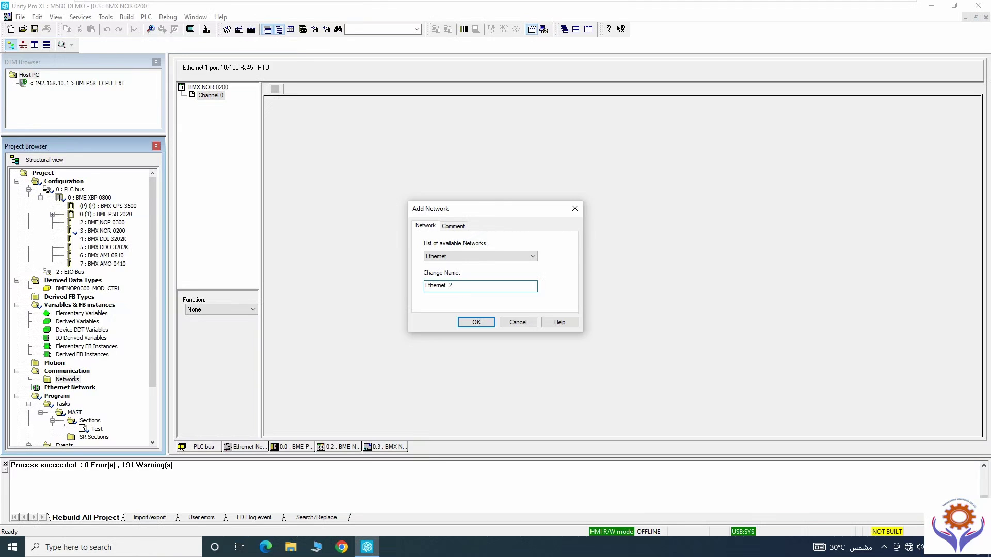
left_click(476, 323)
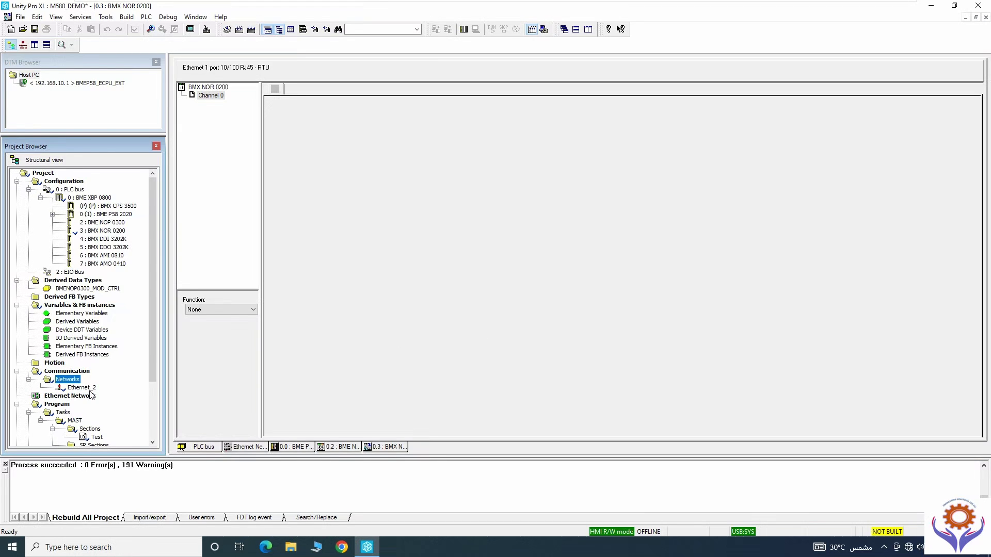
Step: Open the Ethernet_2 network settings and choose NOR 0200 as the model family
double_click(83, 387)
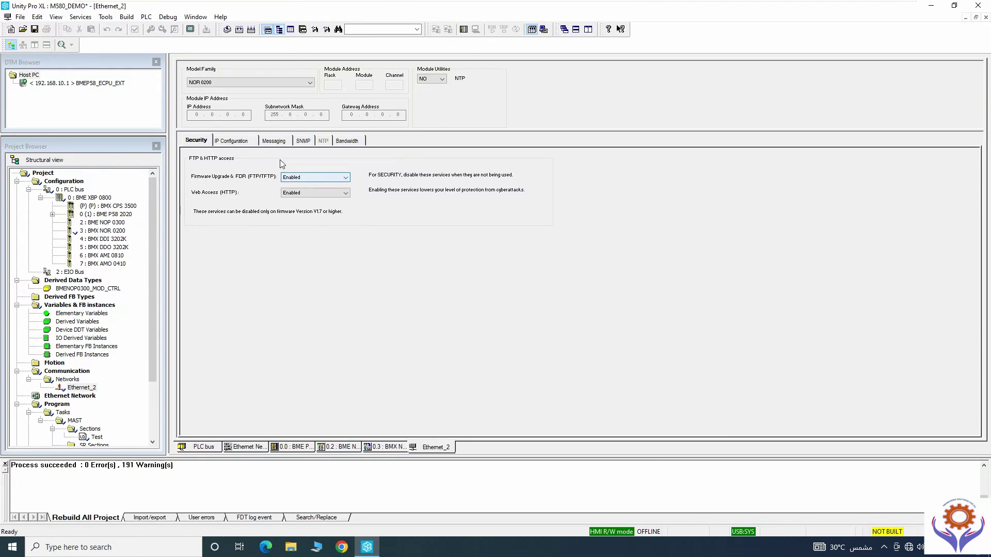
left_click(310, 82)
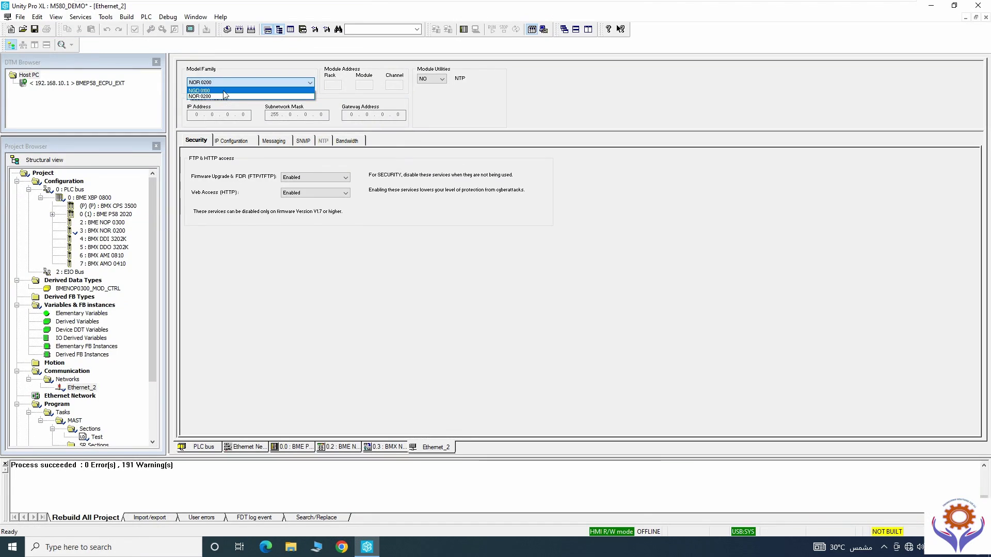
left_click(215, 96)
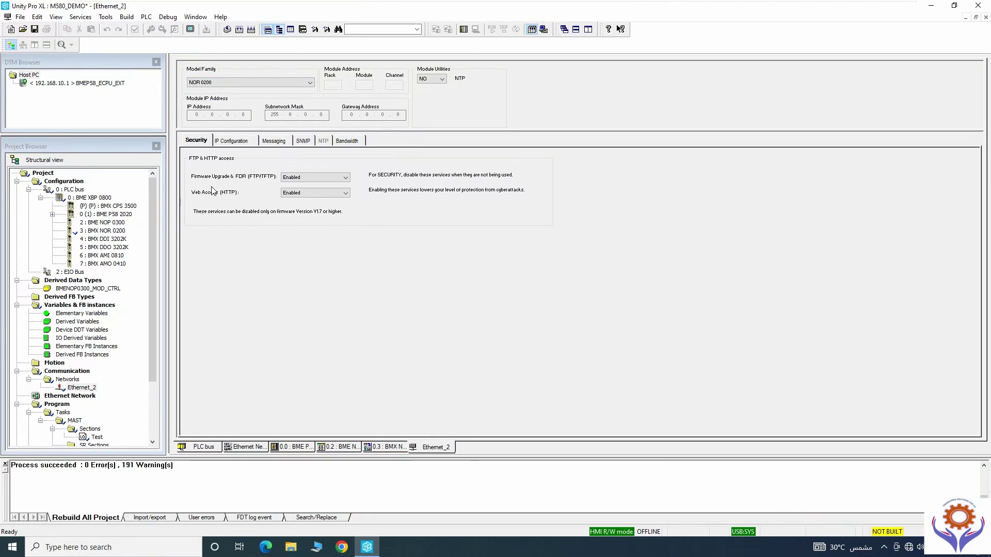
Step: Configure Ethernet_2 with IP address 192.168.0.10 and subnetwork mask 255.255.0.0, and validate the settings
left_click(229, 141)
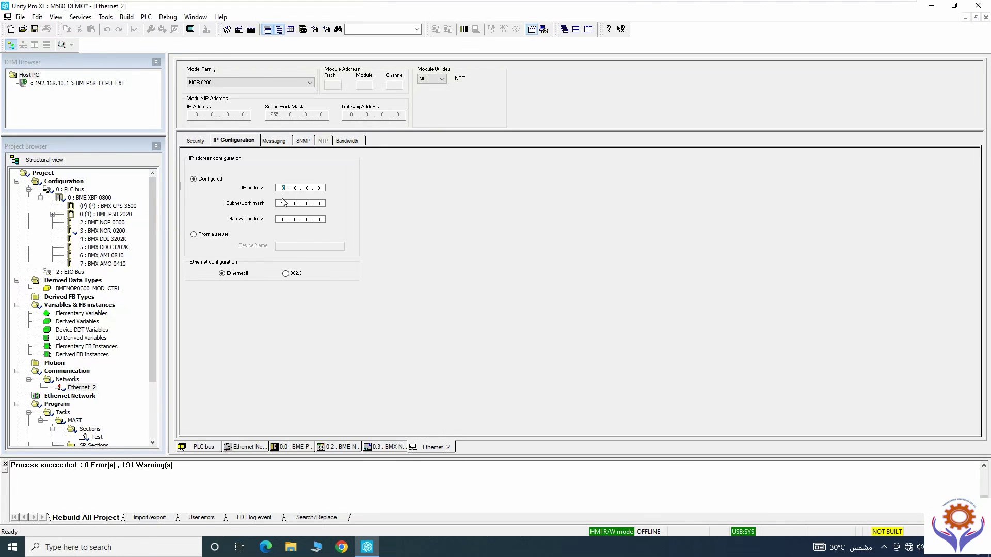
type("19216810")
left_click(284, 207)
type("255 . 255")
left_click(136, 30)
Step: Enable access control for Ethernet_2 messaging and enter 192.168.1.15 as the first connection's IP address
left_click(275, 142)
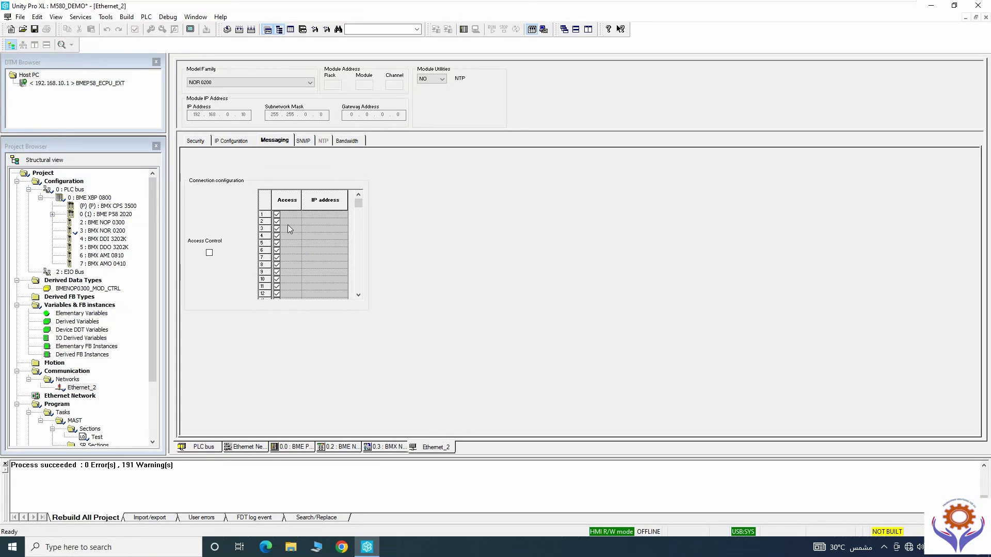
left_click(209, 252)
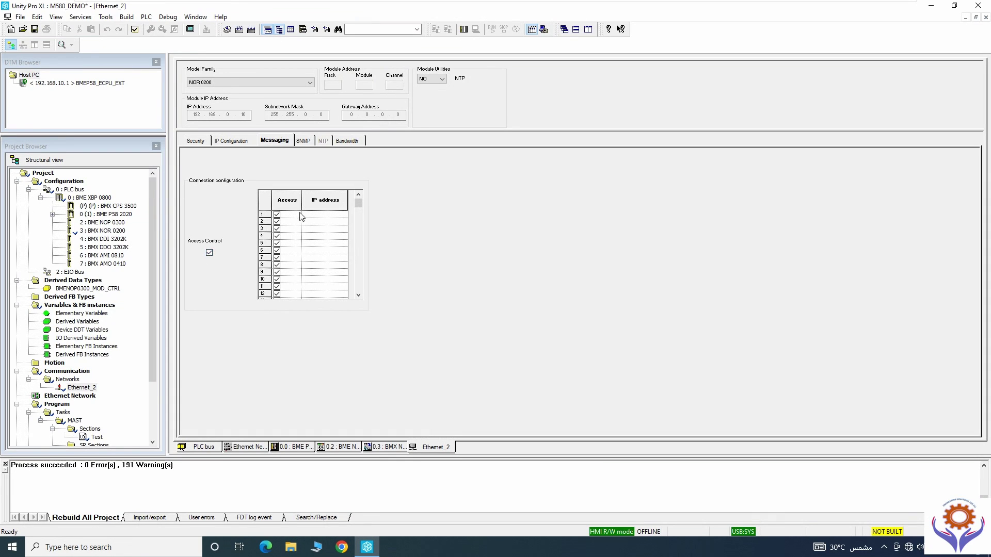
left_click(325, 215)
type("192.168.1.15")
key("Return")
Step: Check the module's IP configuration and correct the first messaging connection's IP address to 192.168.0.15
left_click(236, 145)
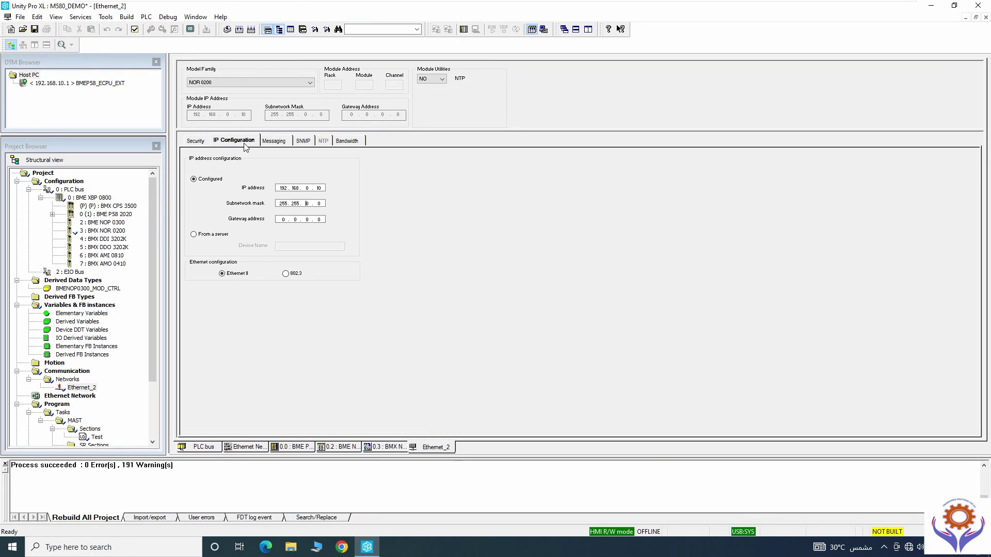
left_click(278, 145)
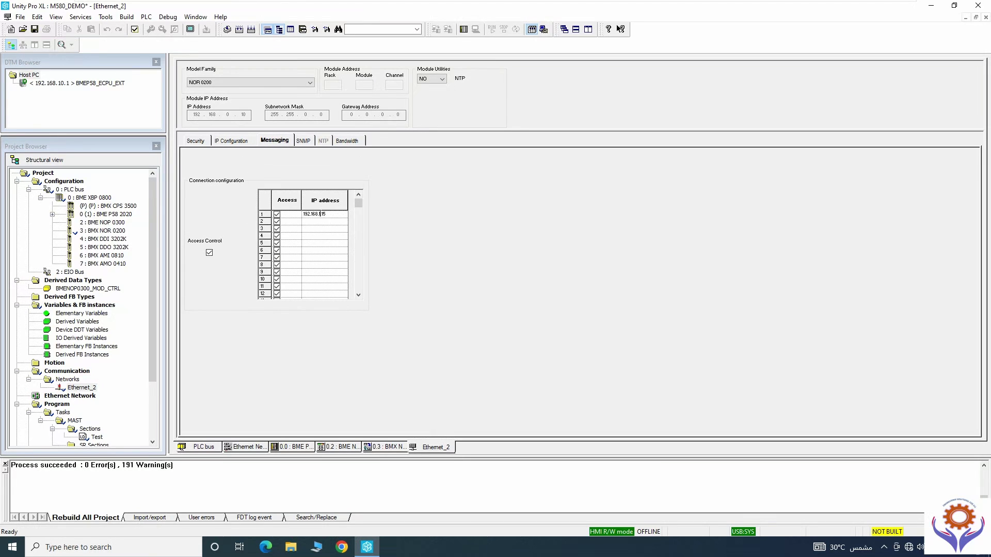
type("0.")
left_click(330, 251)
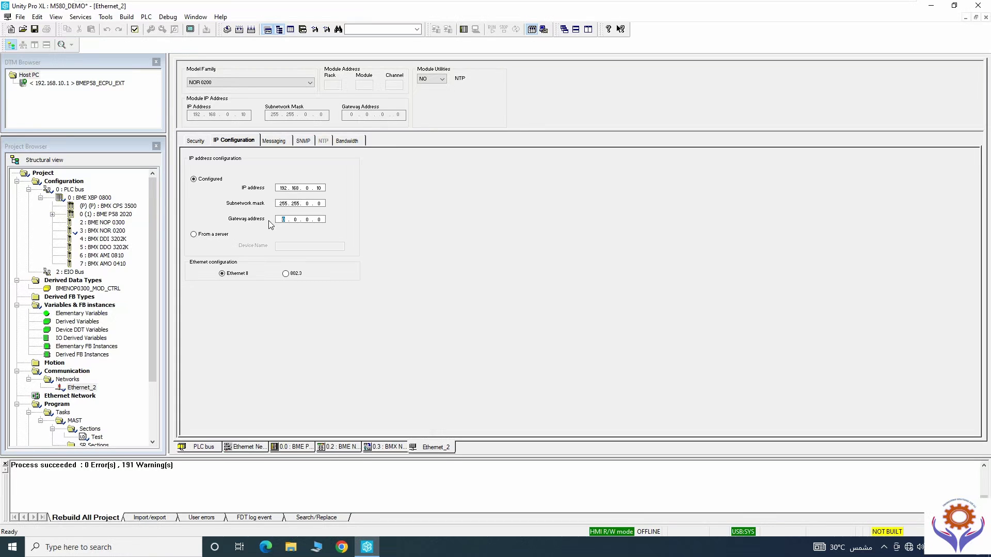
Step: Enter the gateway address for Ethernet_2, validate and close its settings, and save the project
type("1")
type("168")
left_click(134, 30)
left_click(986, 17)
left_click(34, 29)
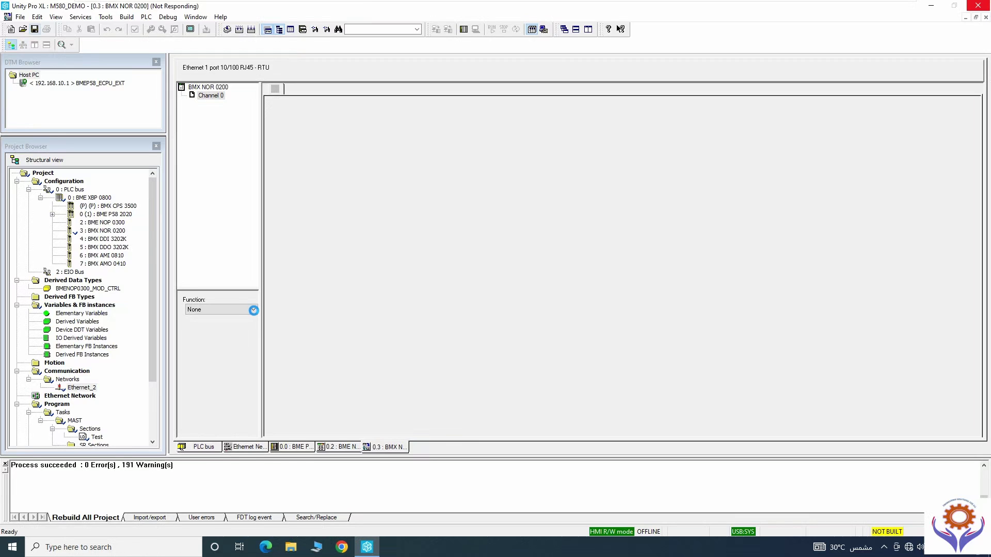
Step: Set Channel 0 of the BMX NOR 0200 to the ETH TCP IP function and link it to Ethernet_2
left_click(243, 309)
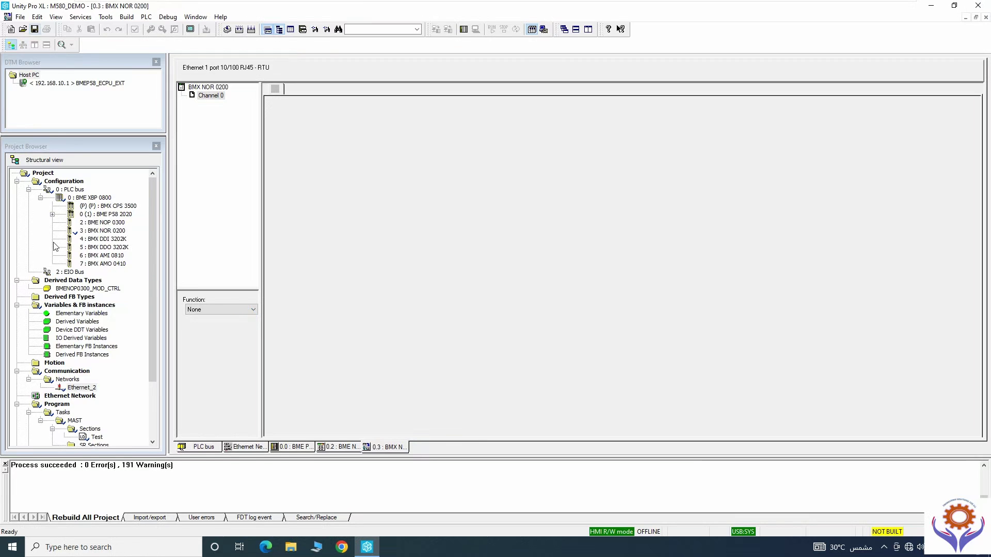
left_click(225, 318)
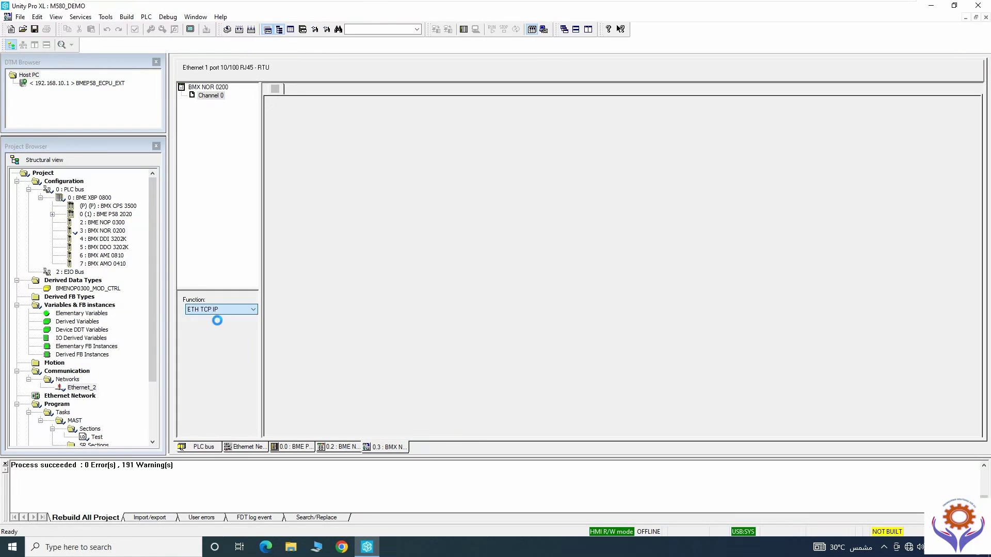
left_click(214, 356)
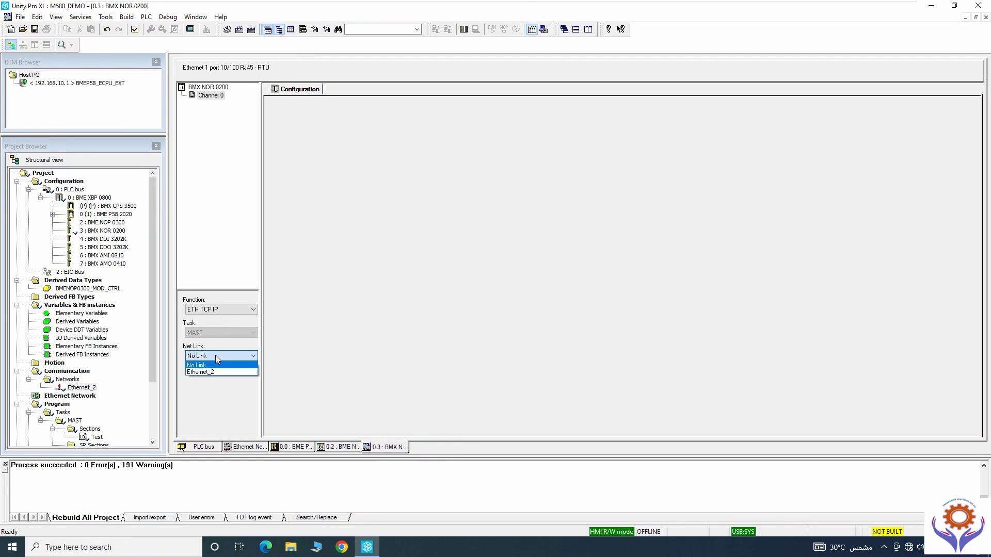
left_click(215, 374)
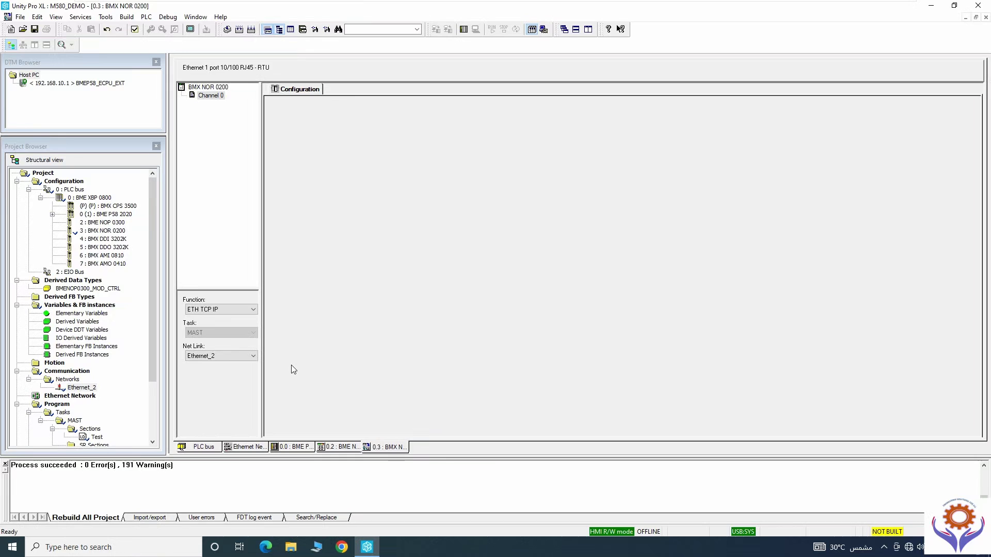
Step: Validate and close the BMX NOR 0200 channel configuration, and save the project
left_click(34, 28)
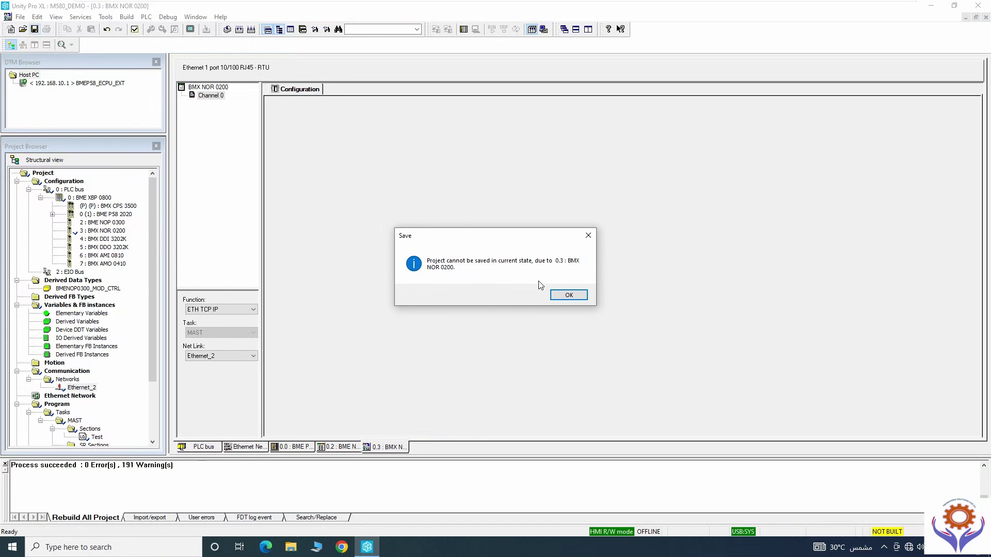
left_click(580, 295)
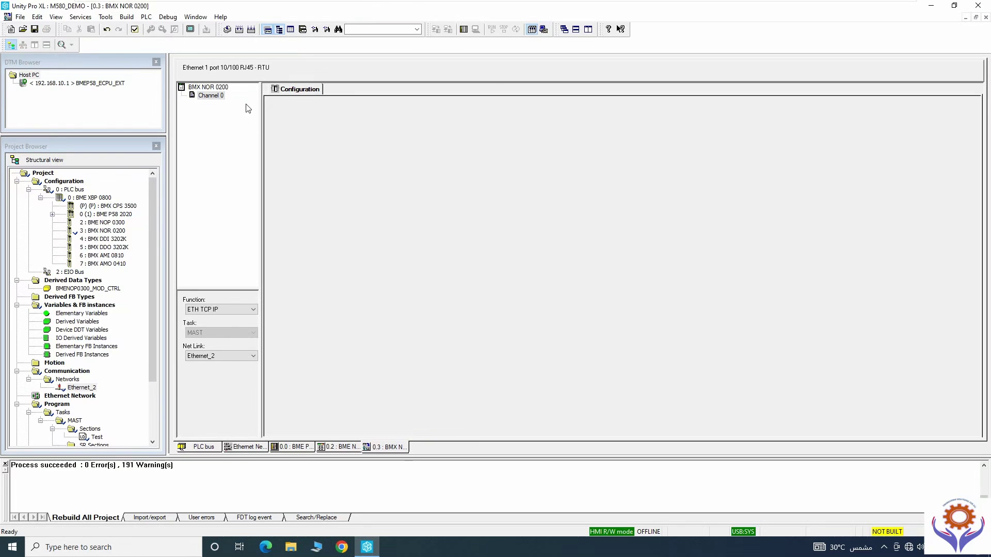
left_click(135, 30)
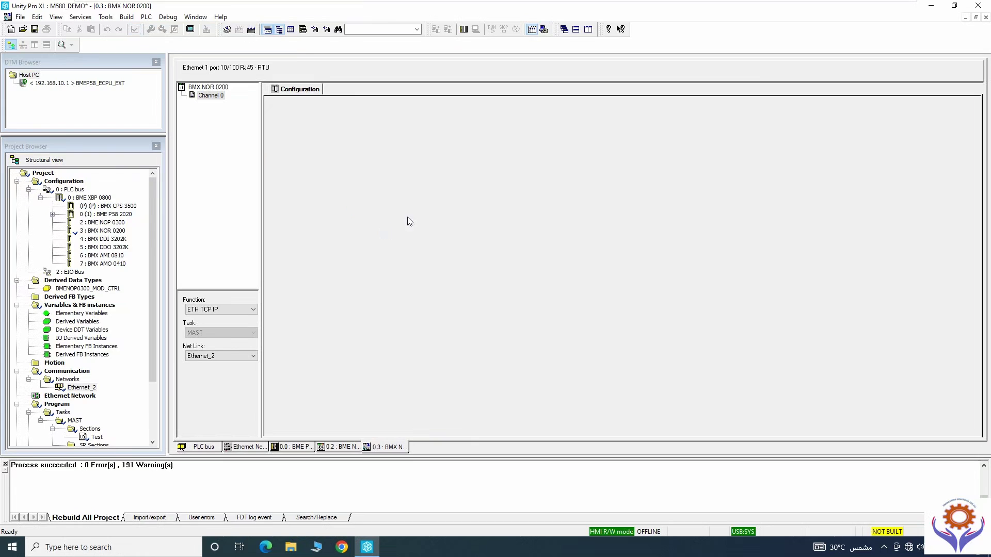
left_click(985, 18)
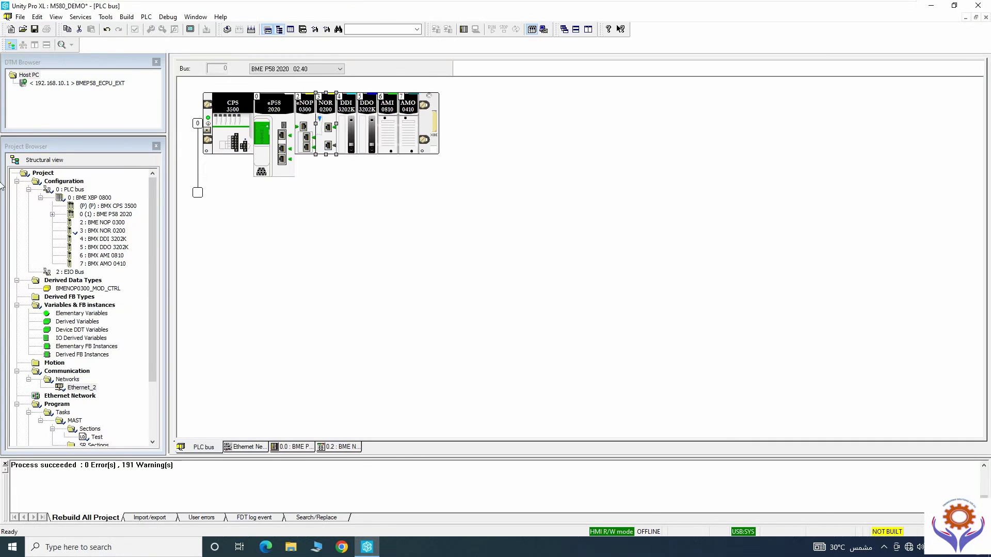
left_click(34, 29)
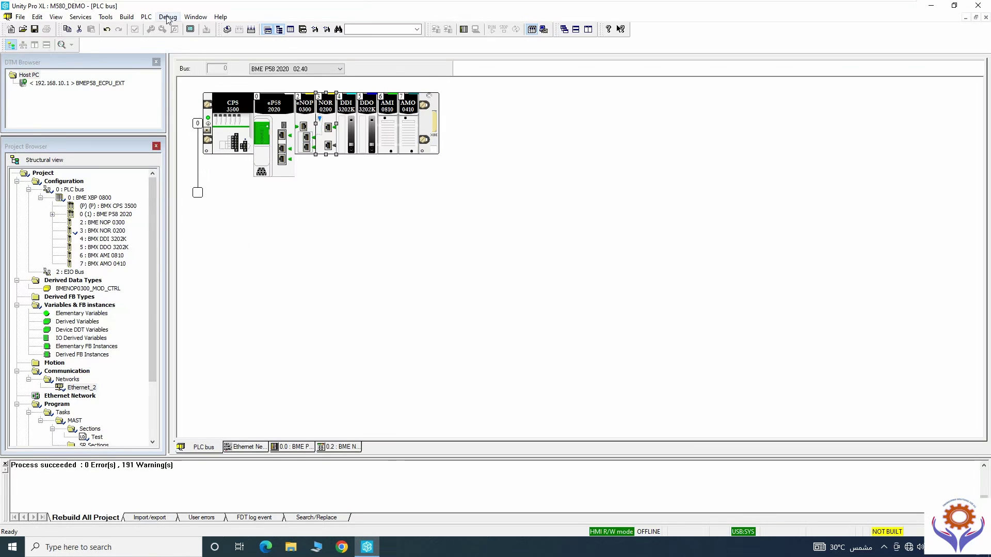
Step: Rebuild the entire project, confirming the build of the modified Test section
left_click(147, 17)
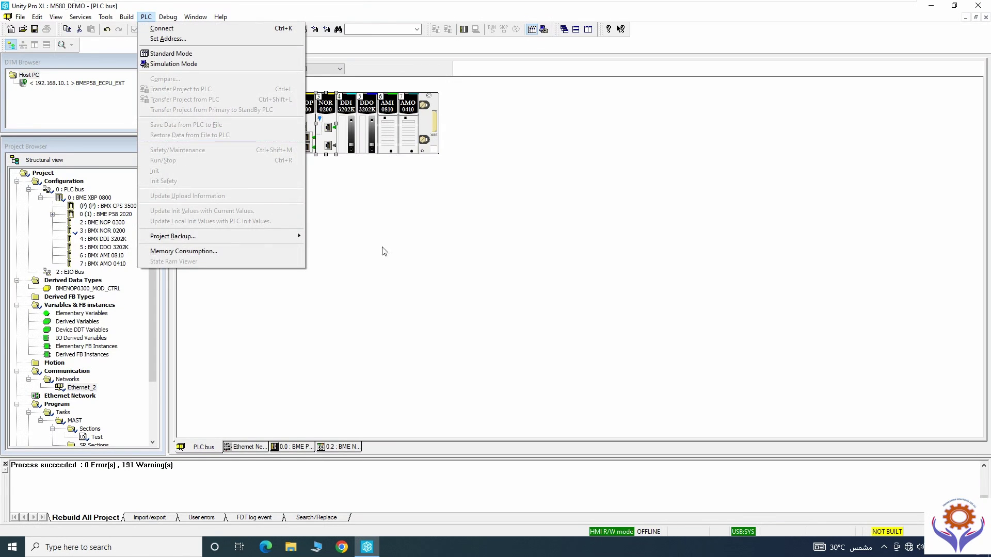
left_click(356, 230)
left_click(251, 30)
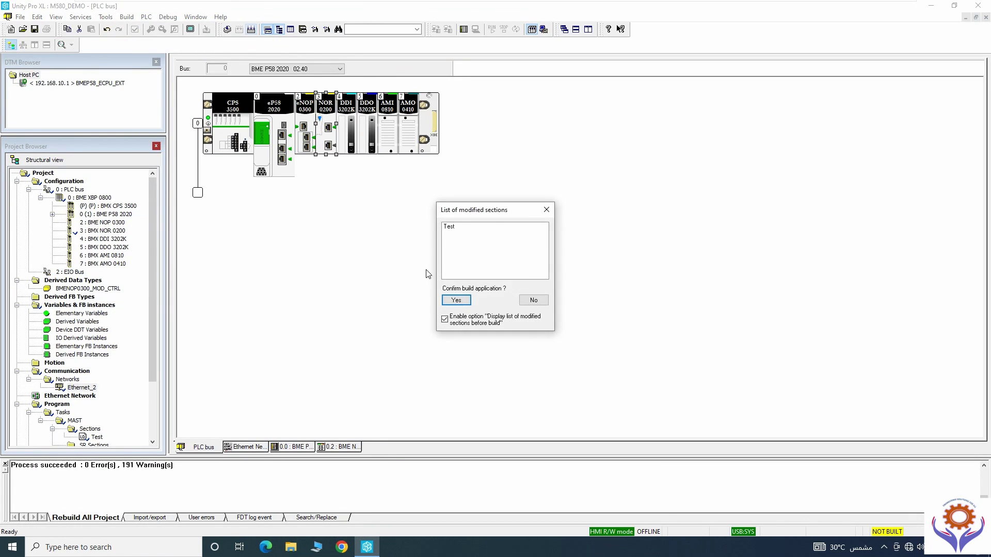
left_click(464, 298)
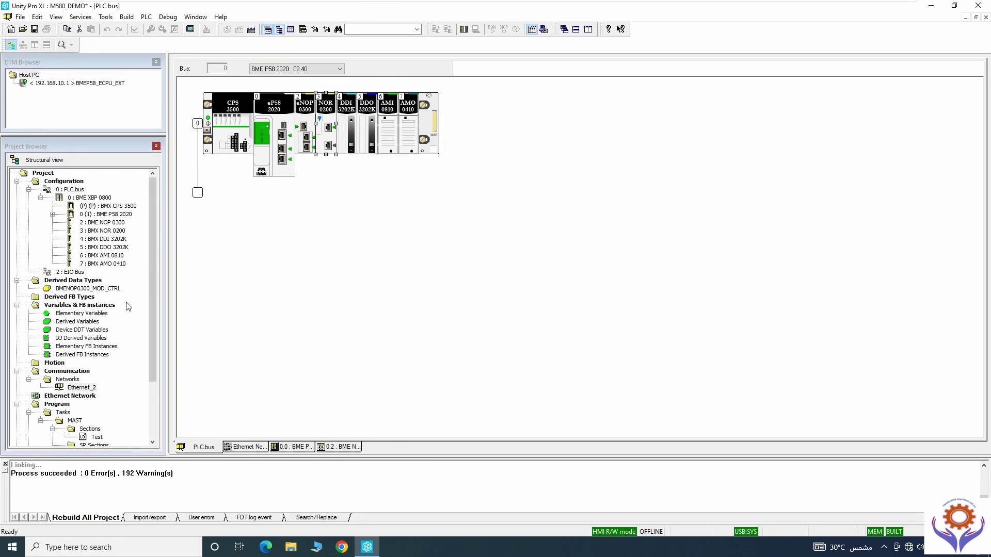
mouse_move(152, 299)
left_mouse_down()
mouse_move(156, 354)
mouse_move(156, 290)
left_mouse_up()
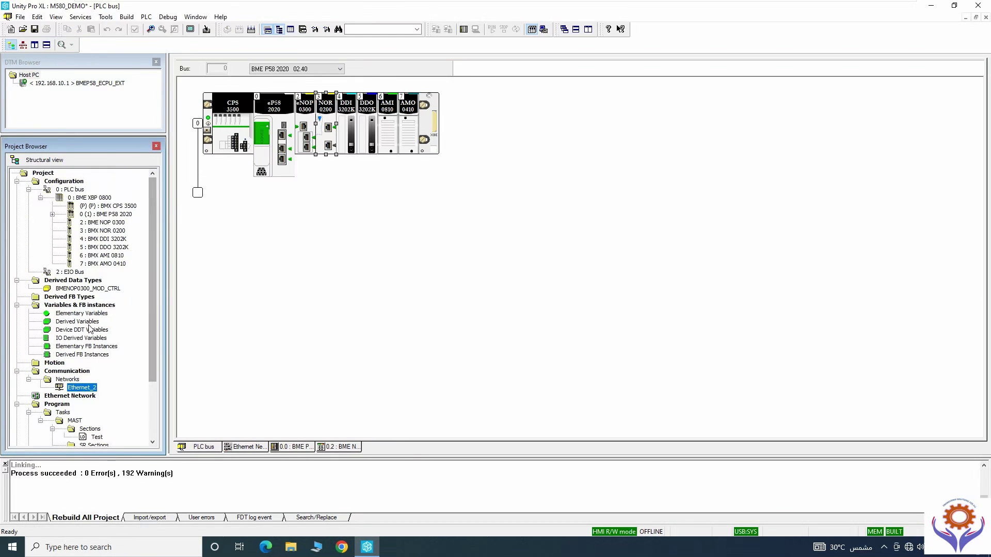
left_click(146, 16)
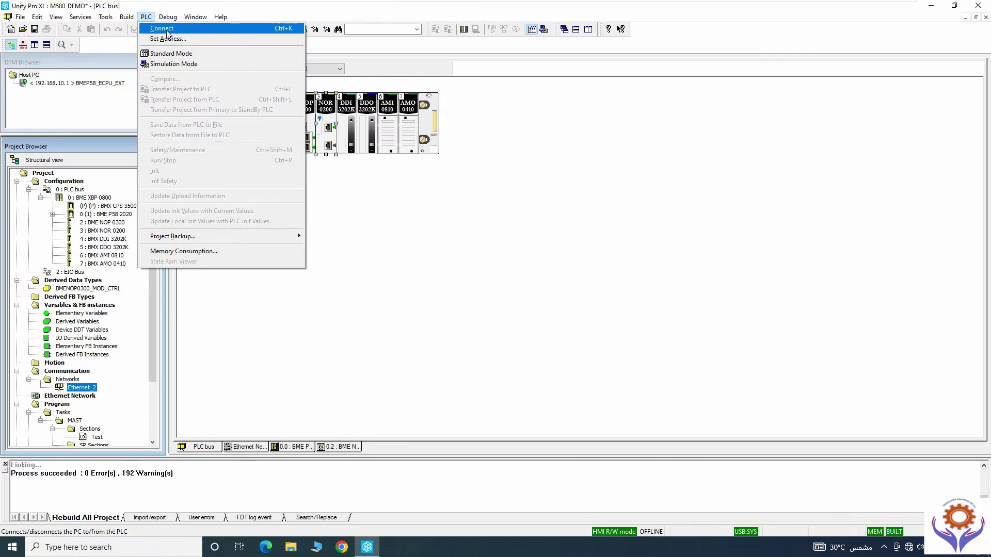
left_click(171, 64)
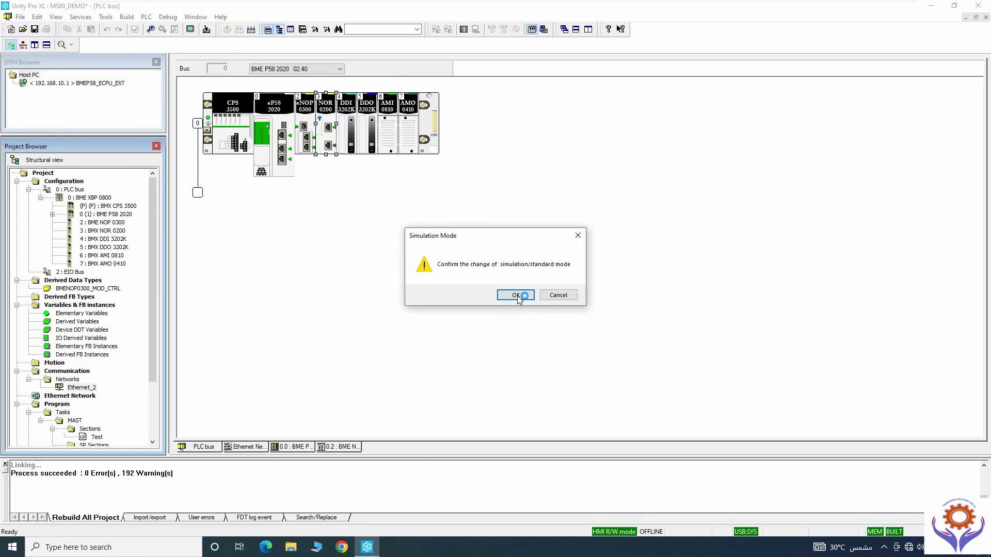
left_click(519, 297)
left_click(558, 297)
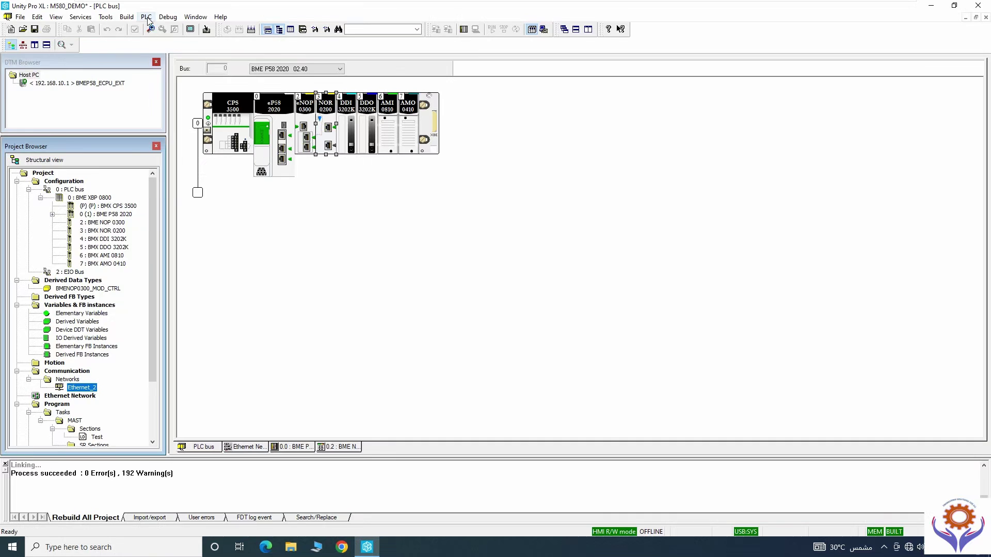
Step: Switch the PLC target to simulation mode and confirm the mode change
left_click(146, 17)
left_click(173, 63)
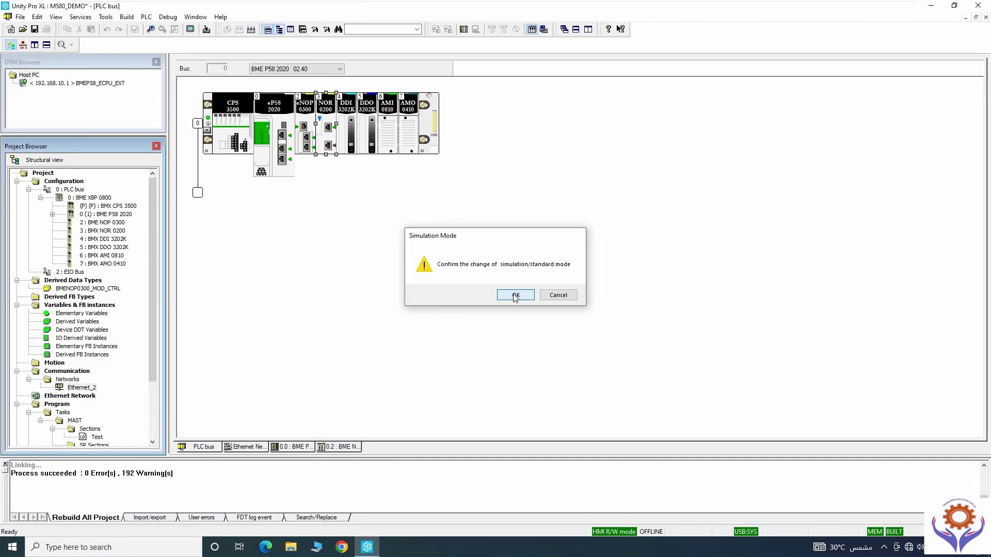
left_click(515, 295)
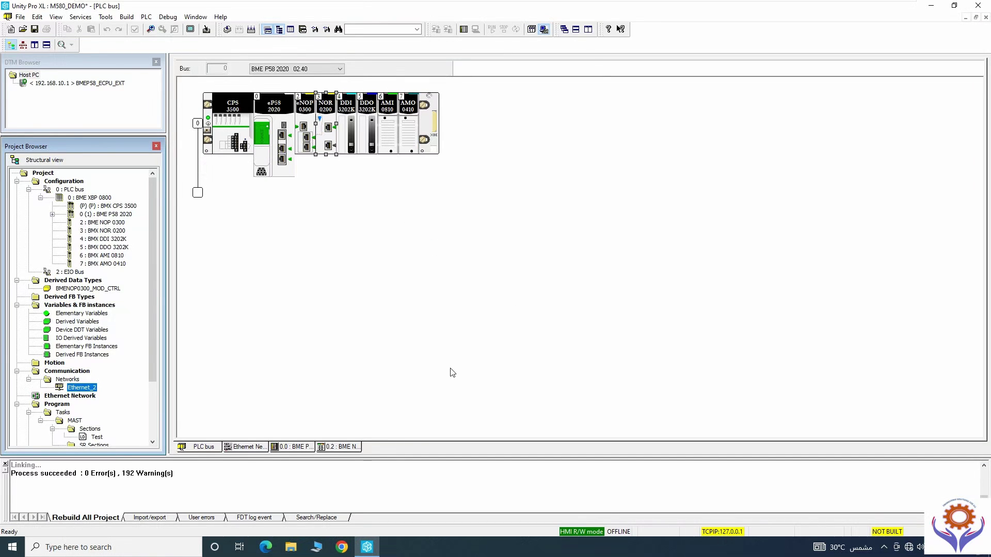
Step: Rebuild the entire project for the PLC simulator before connecting
left_click(149, 17)
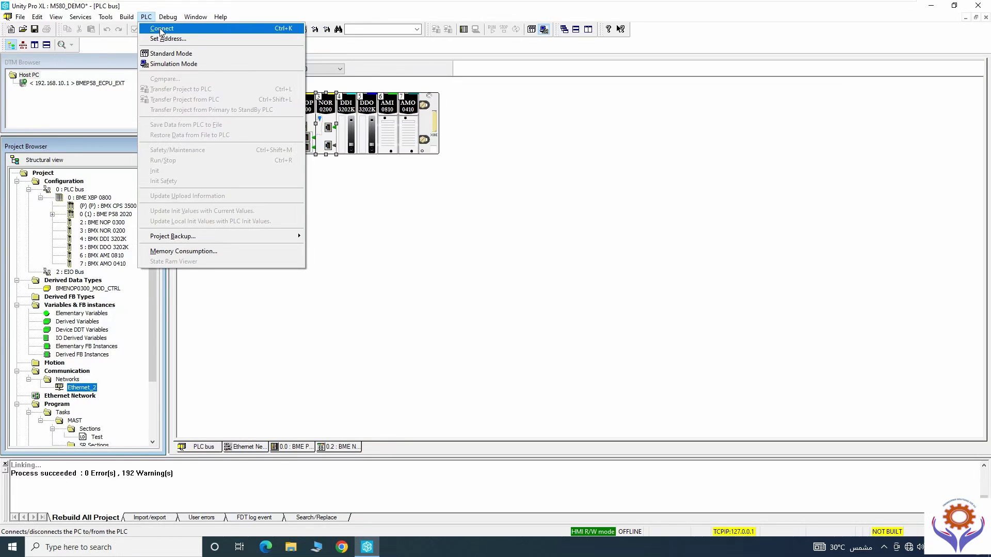
left_click(161, 30)
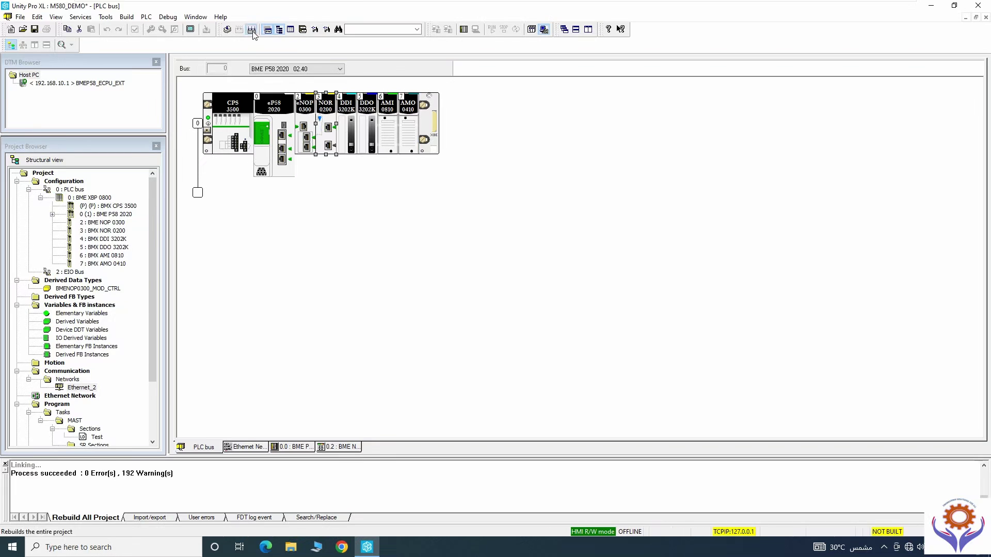
left_click(251, 30)
left_click(495, 299)
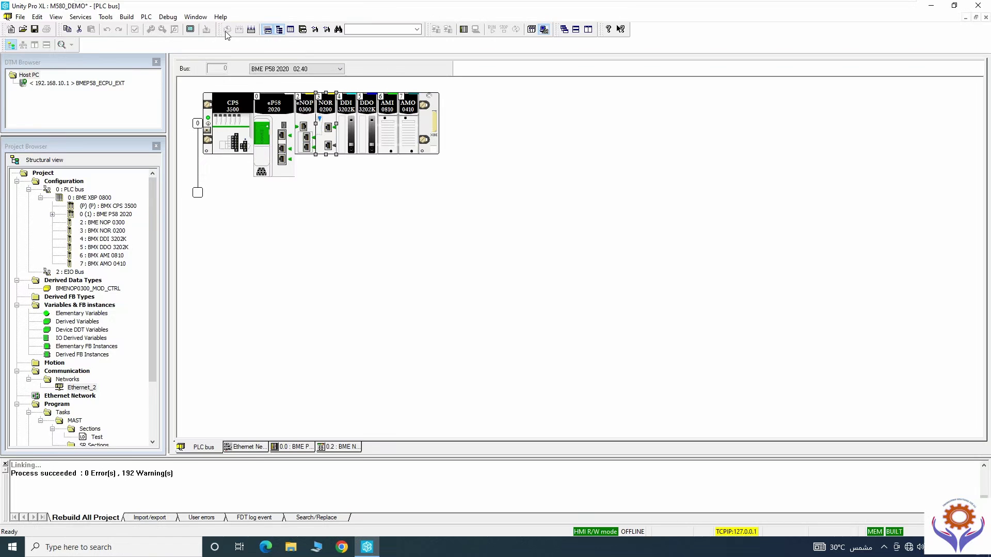
Step: Connect to the PLC simulator, transfer the project to it and put the PLC in Run
left_click(476, 30)
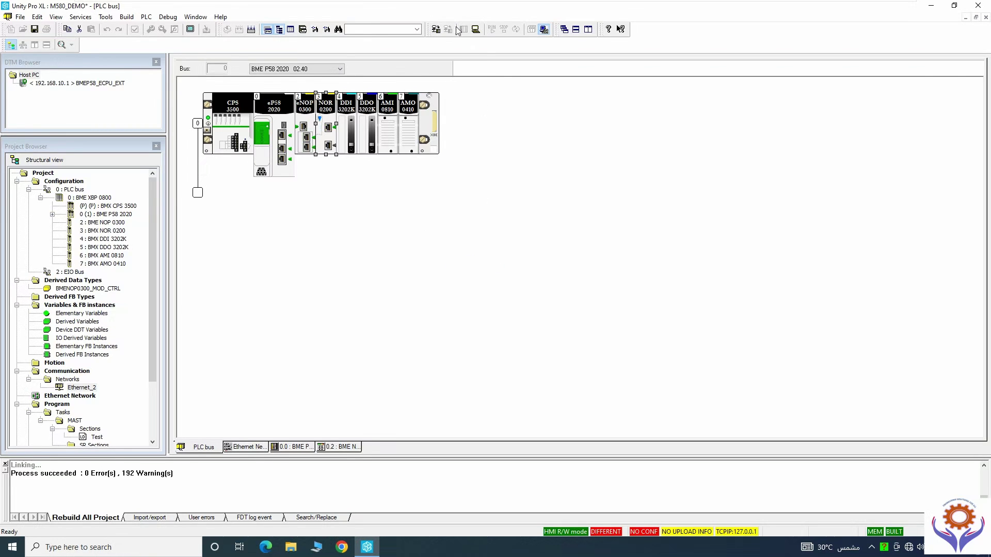
left_click(436, 30)
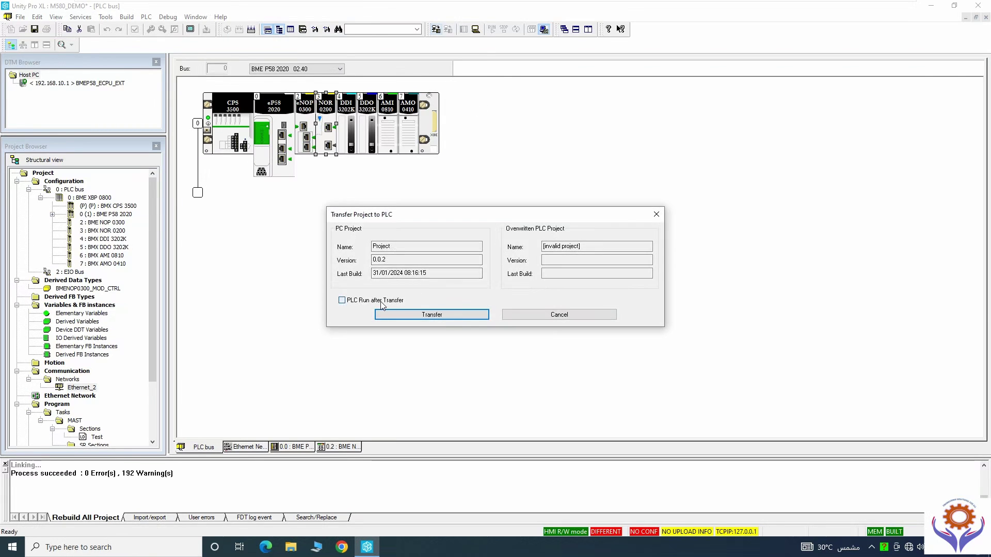
left_click(465, 315)
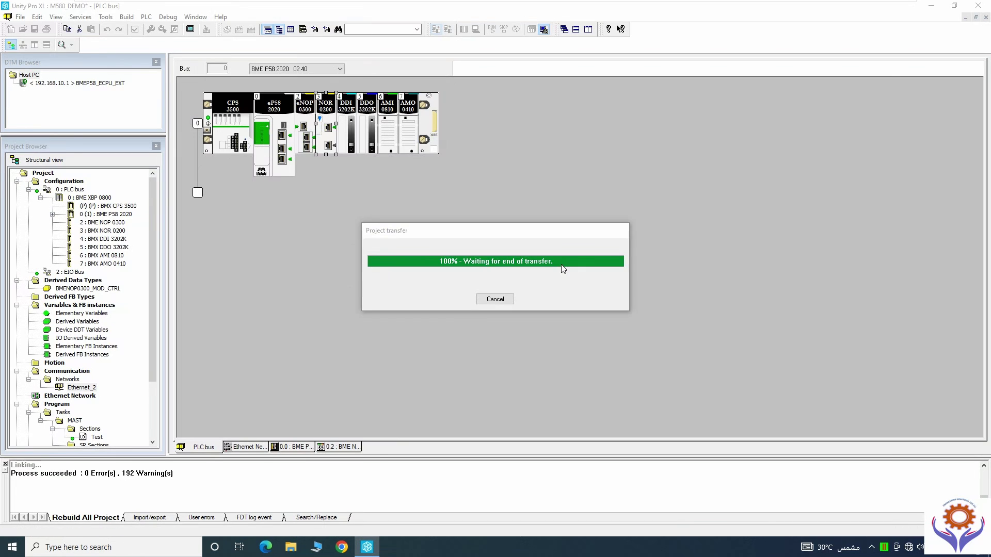
left_click(514, 308)
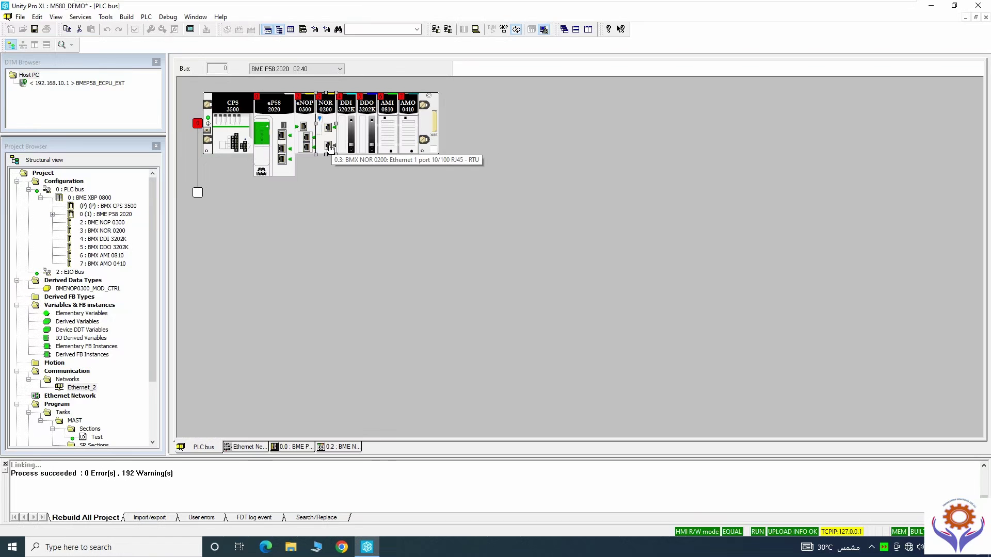
Step: Check the BMX NOR 0200 channel link and the IP configuration of Ethernet_2 online, and close both editors
double_click(326, 129)
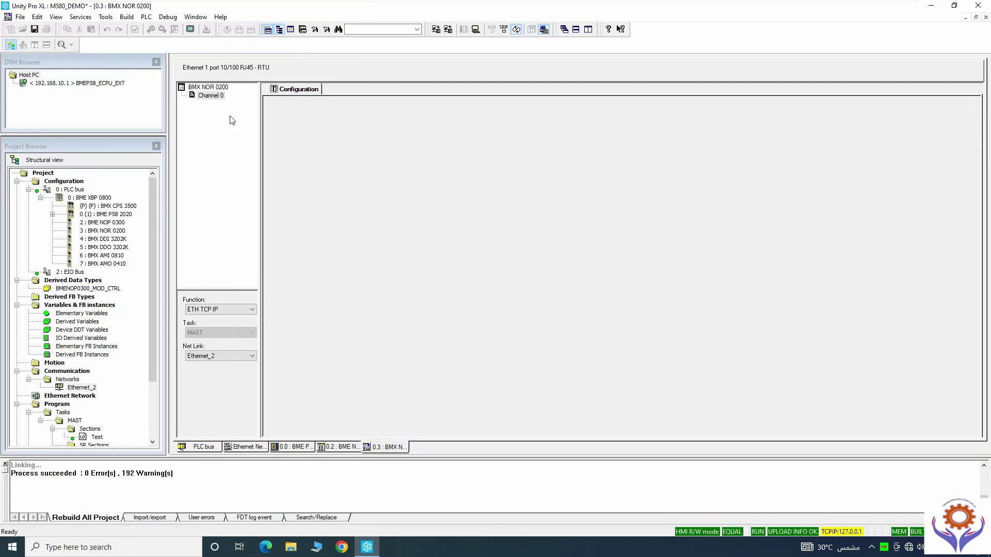
double_click(81, 389)
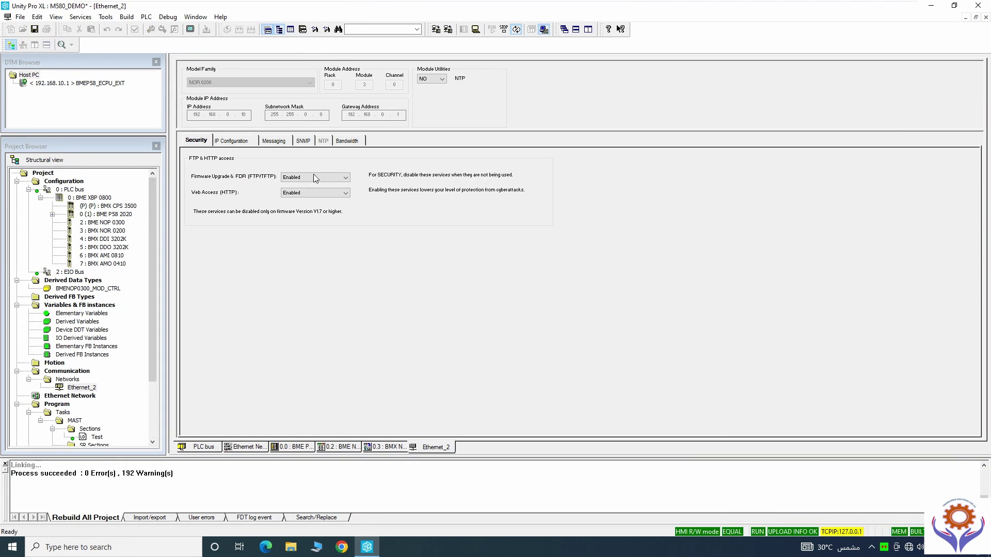
left_click(242, 141)
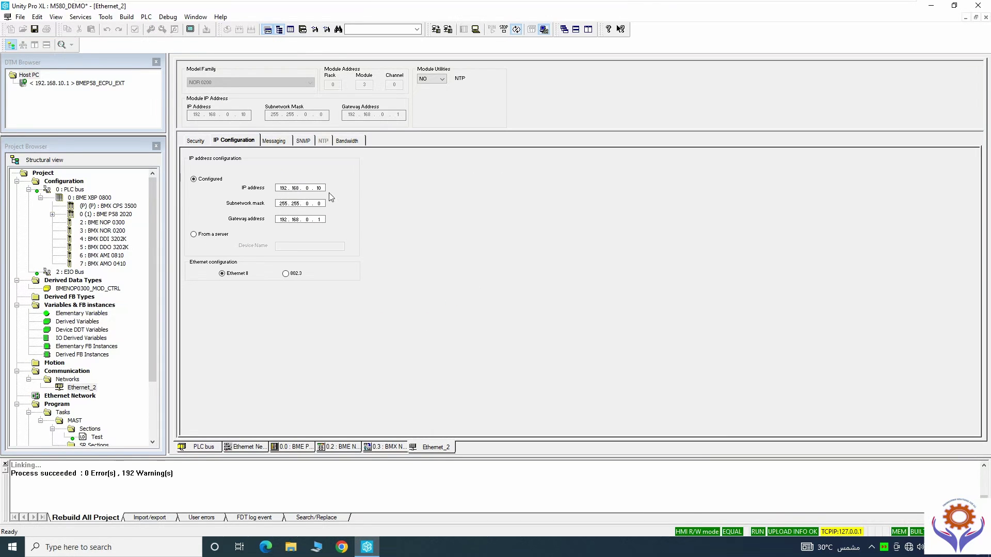
left_click(986, 17)
left_click(986, 17)
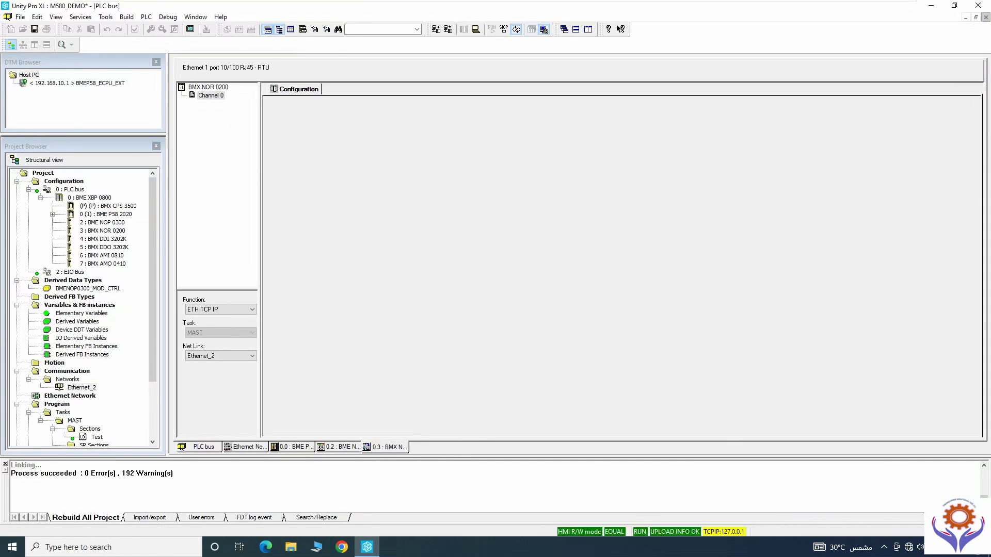
left_click(986, 18)
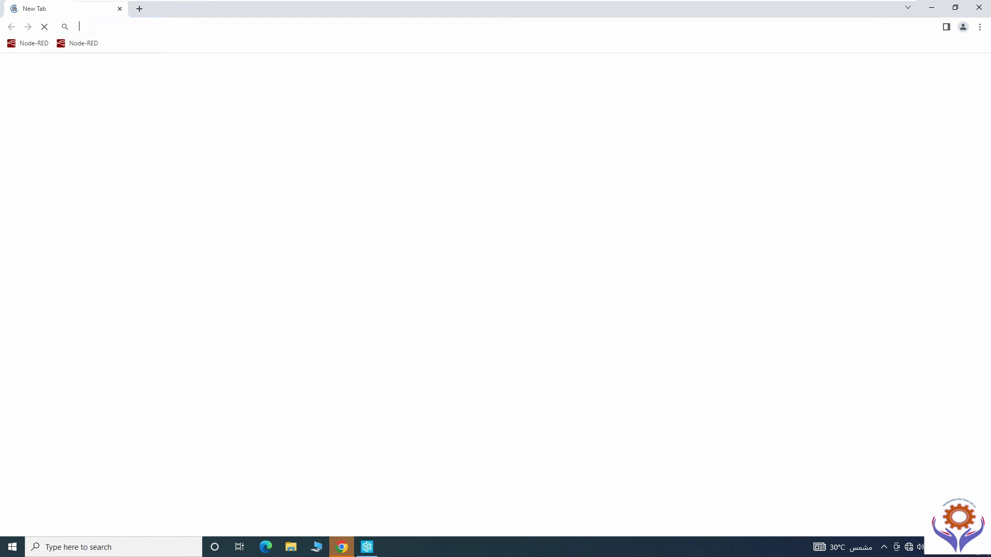
Step: Try to open the module's web page at 192.168.0.10, closing the google.com/chrome tab opened by mistake
left_click(119, 27)
type("192.168")
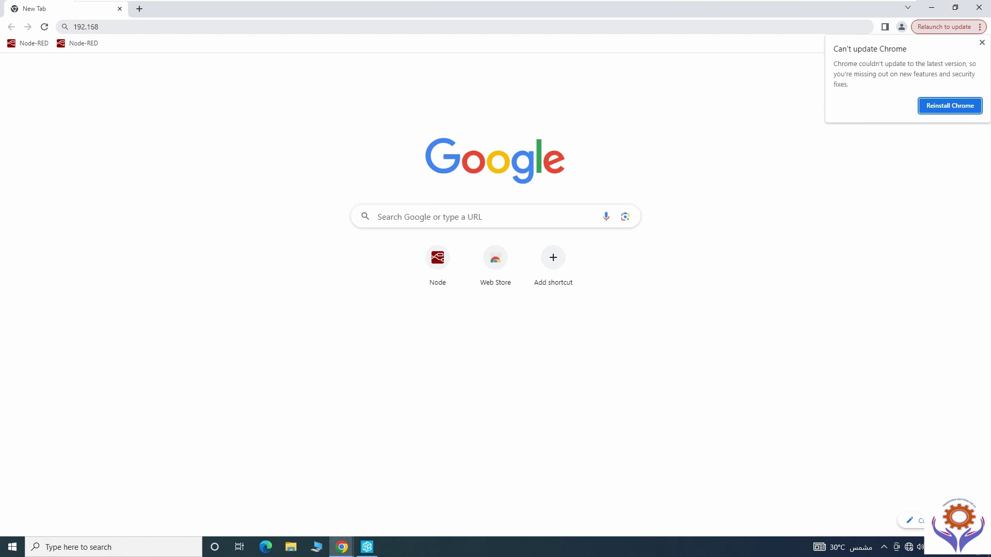
key("Return")
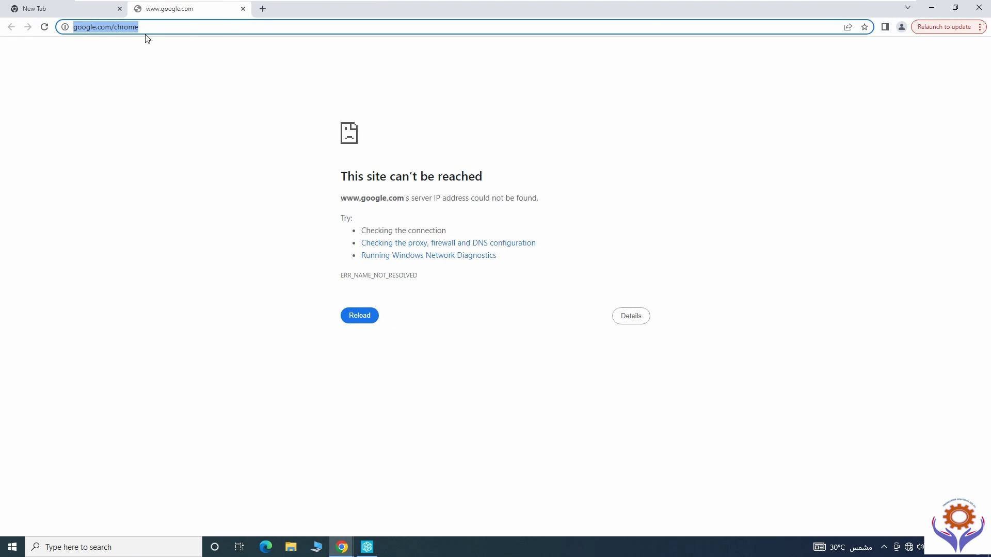
left_click(243, 9)
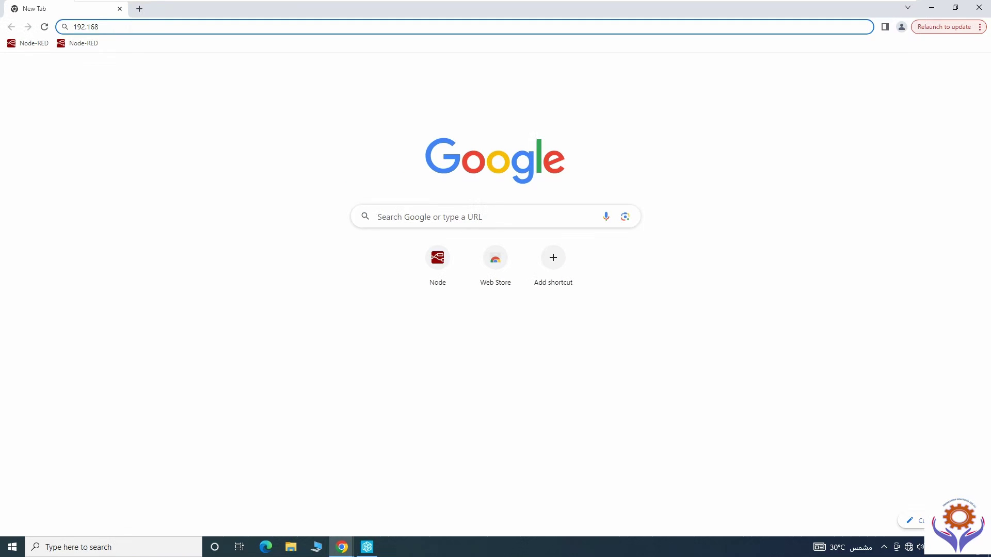
type(".0")
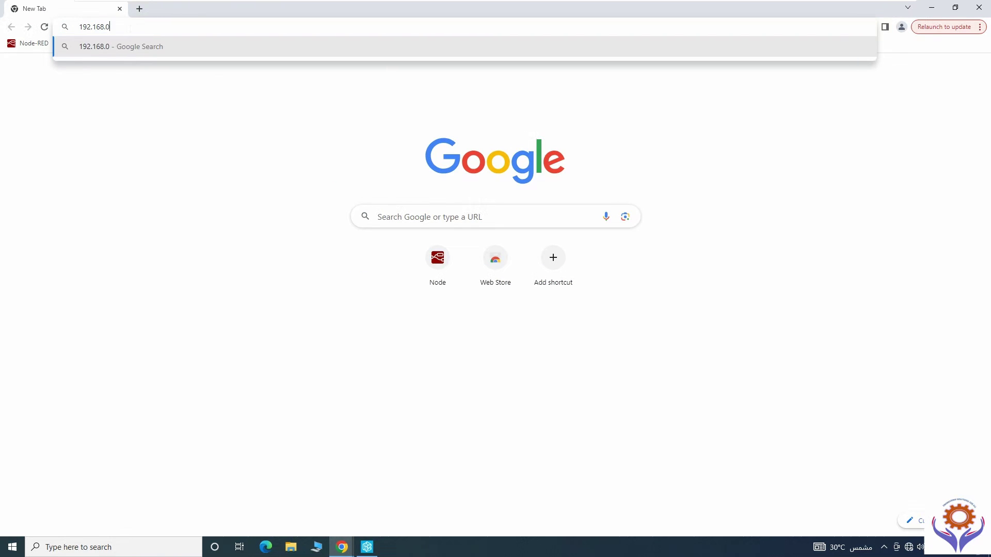
type(".10")
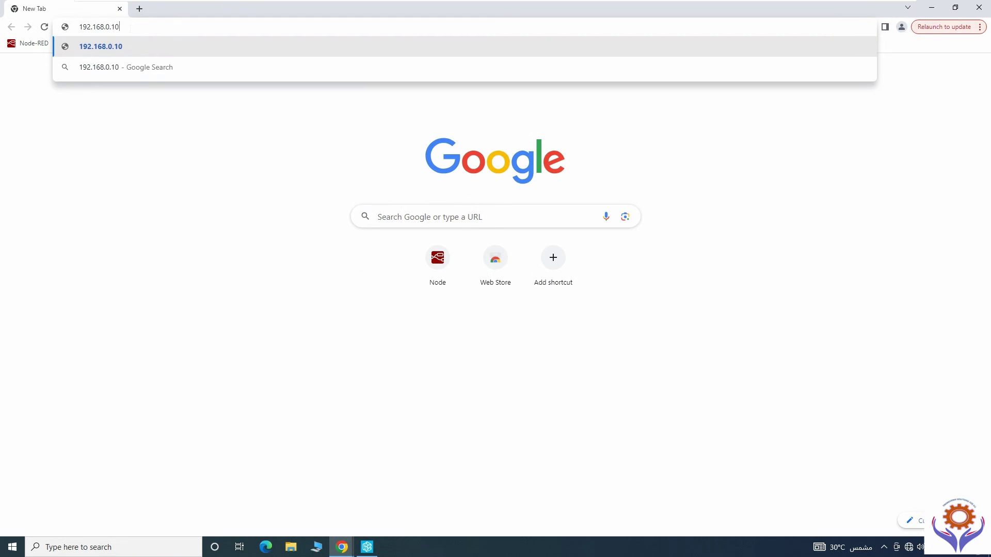
key("Return")
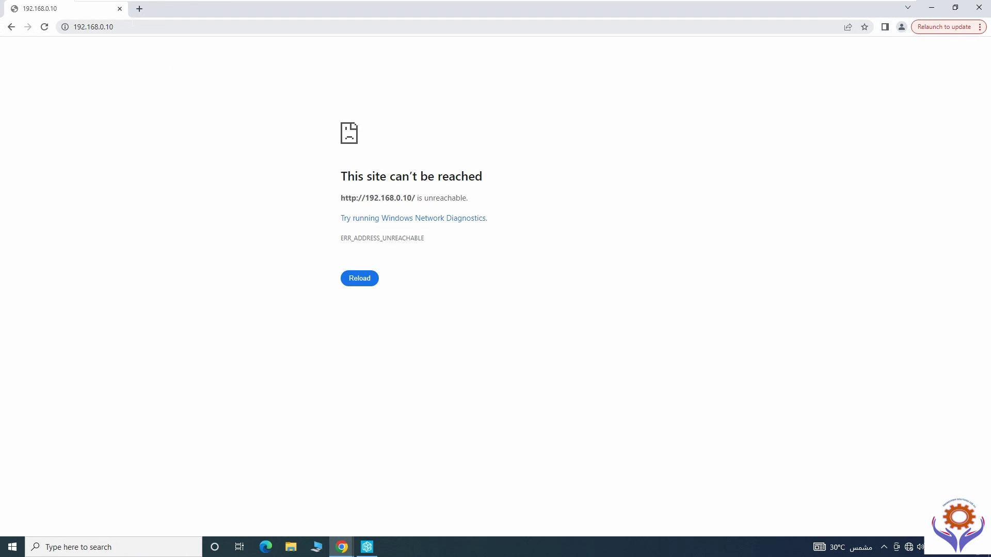
Step: Switch back to Unity Pro XL and review the BME P58 2020 overview, the Ethernet Network table and the PLC bus rack
left_click(933, 15)
left_click(367, 548)
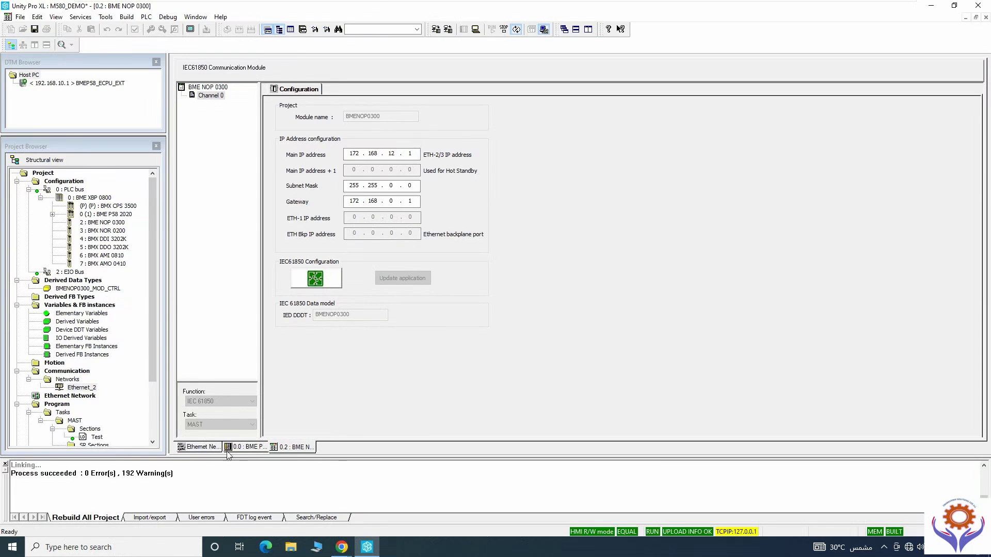
left_click(247, 448)
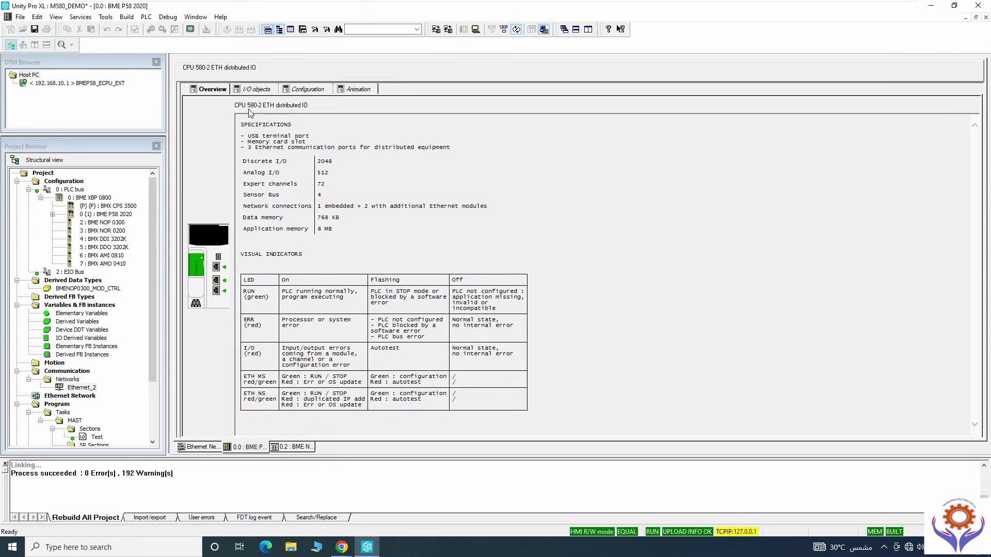
left_click(199, 448)
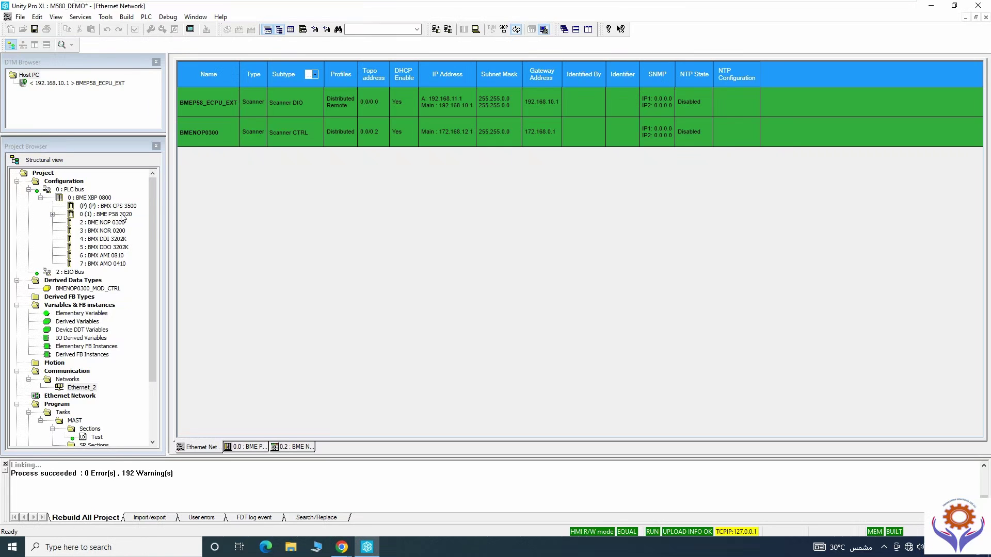
left_click(130, 208)
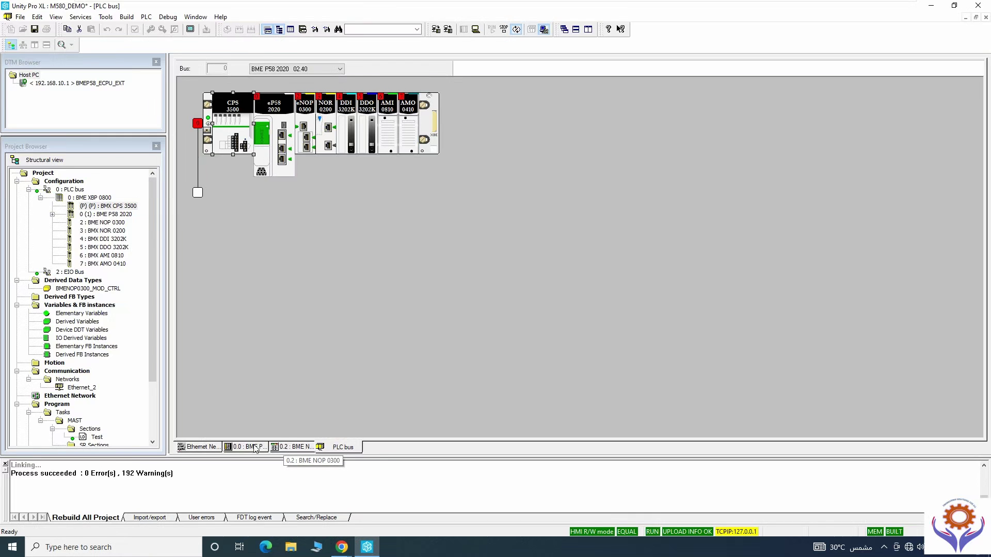
scroll(150, 344, "down", 3)
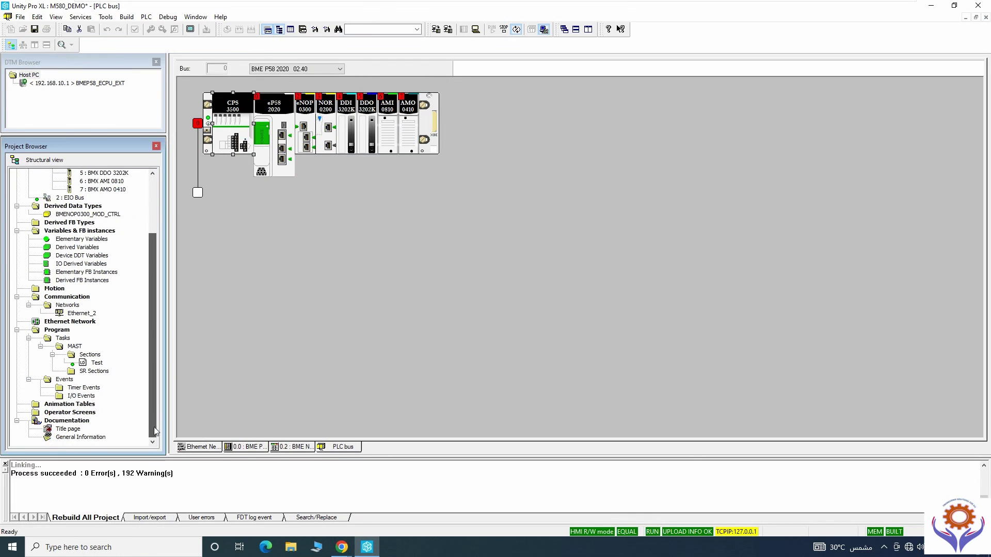
scroll(147, 296, "up", 3)
Step: Inspect the BMEP58_ECPU_EXT communication settings in the DTM Browser, close them, and check the Host PC's option for adding a device
left_click(94, 84)
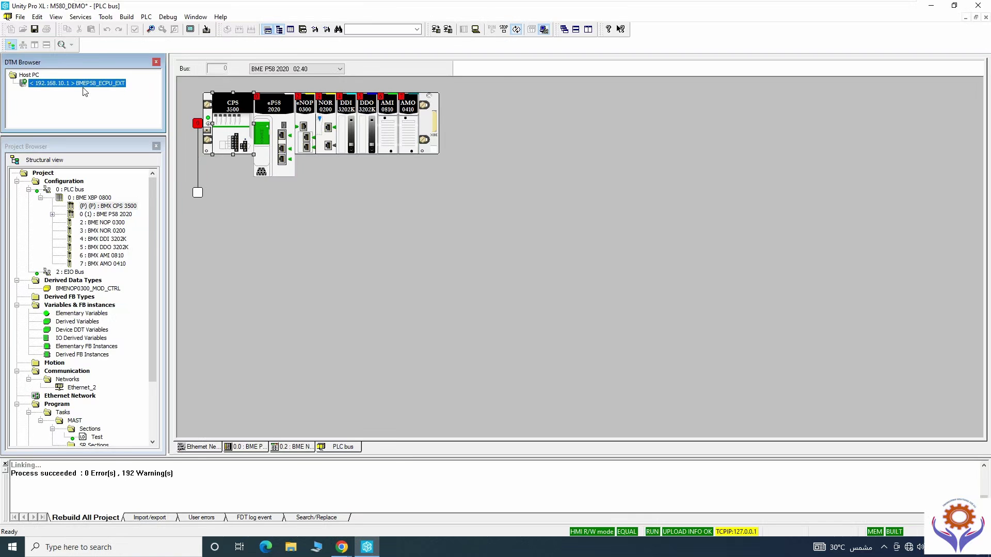
double_click(246, 140)
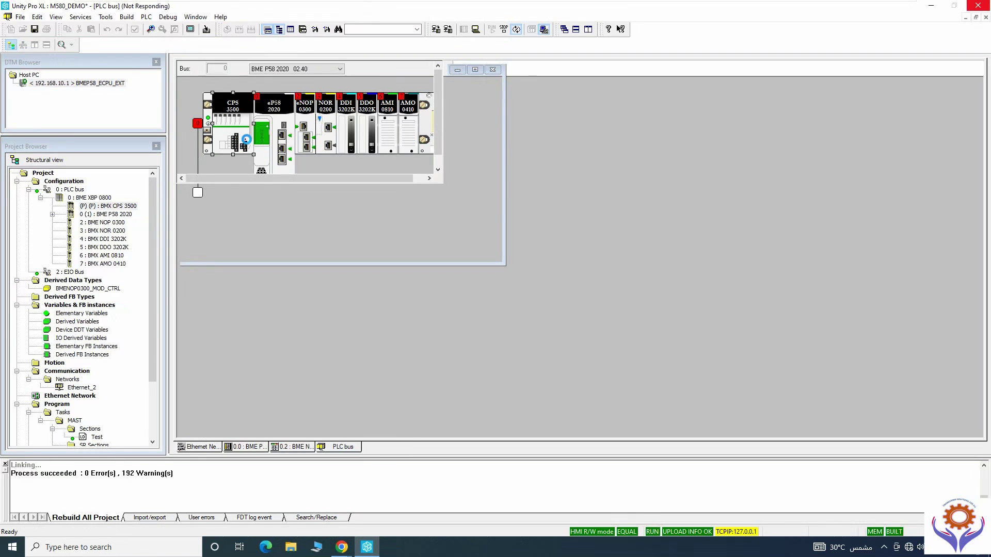
right_click(29, 75)
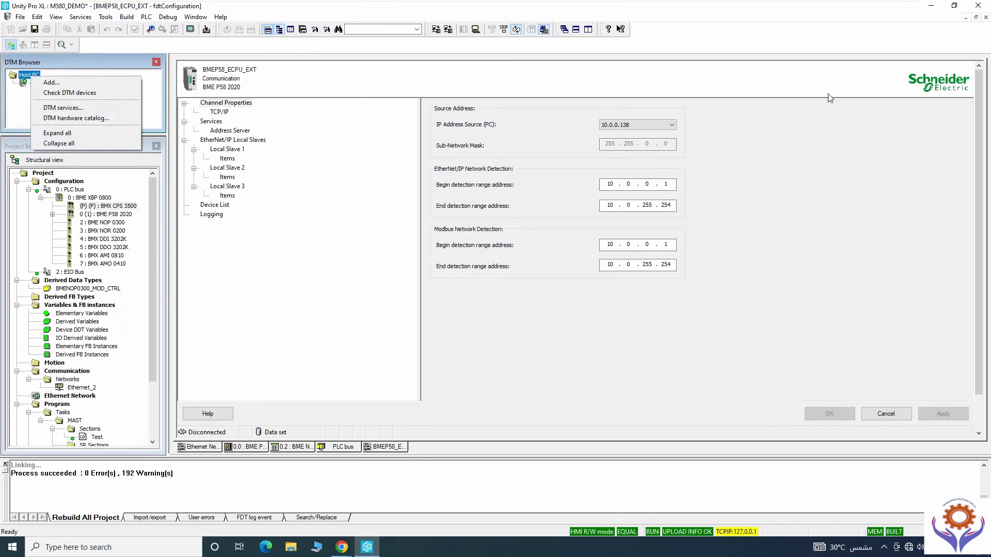
left_click(118, 76)
right_click(29, 76)
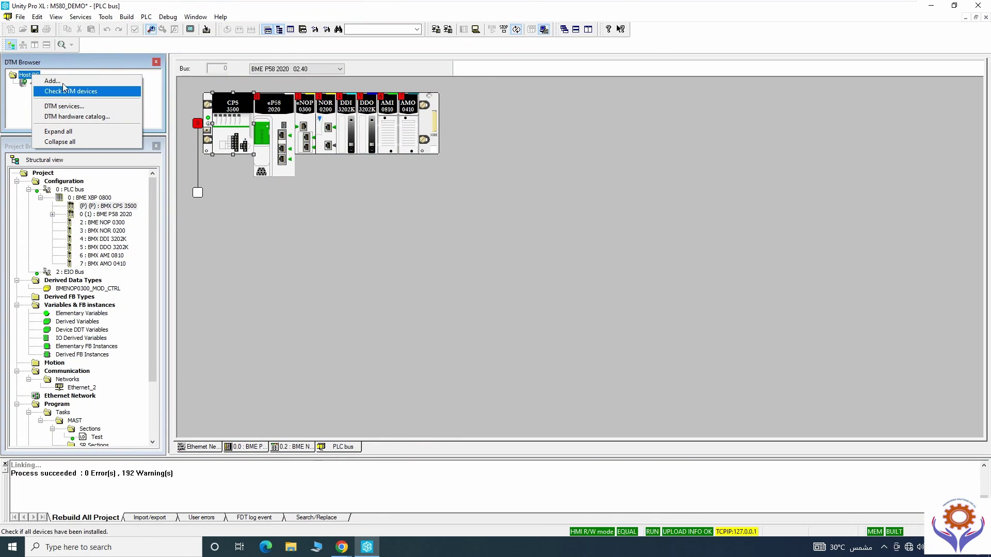
left_click(66, 83)
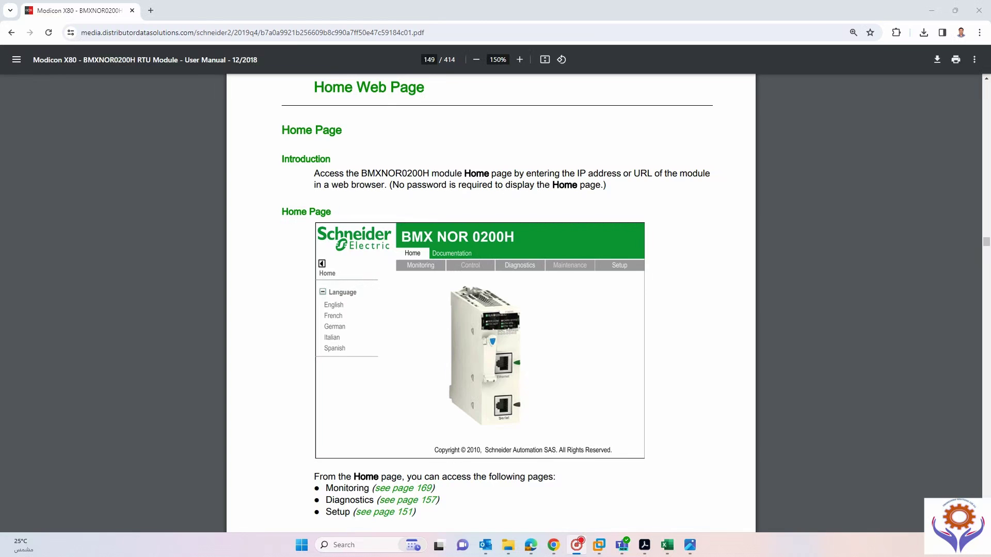
Step: Read the Home page and Setup page sections of the BMXNOR0200H user manual, highlighting the first-login credentials in the note
left_click(519, 60)
left_click(519, 60)
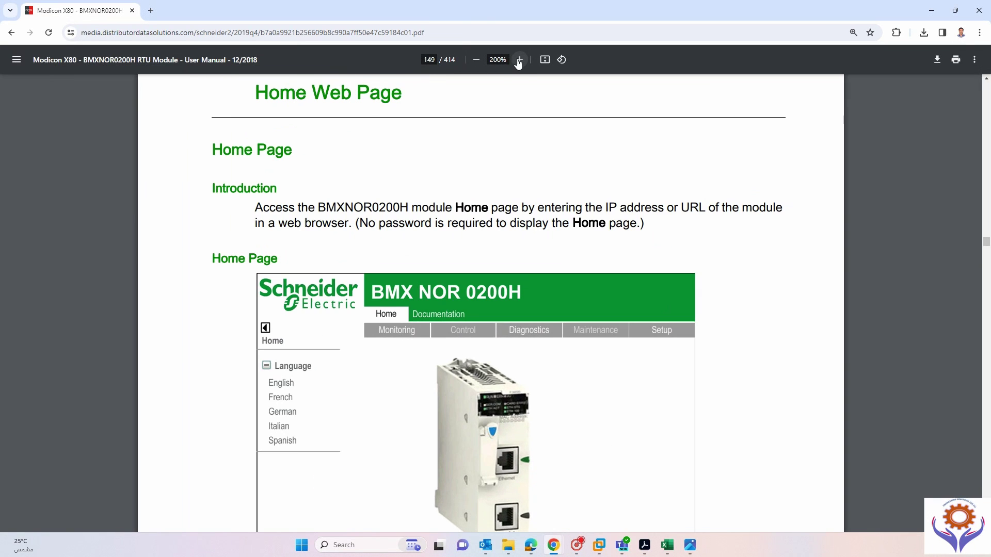
scroll(588, 220, "down", 2)
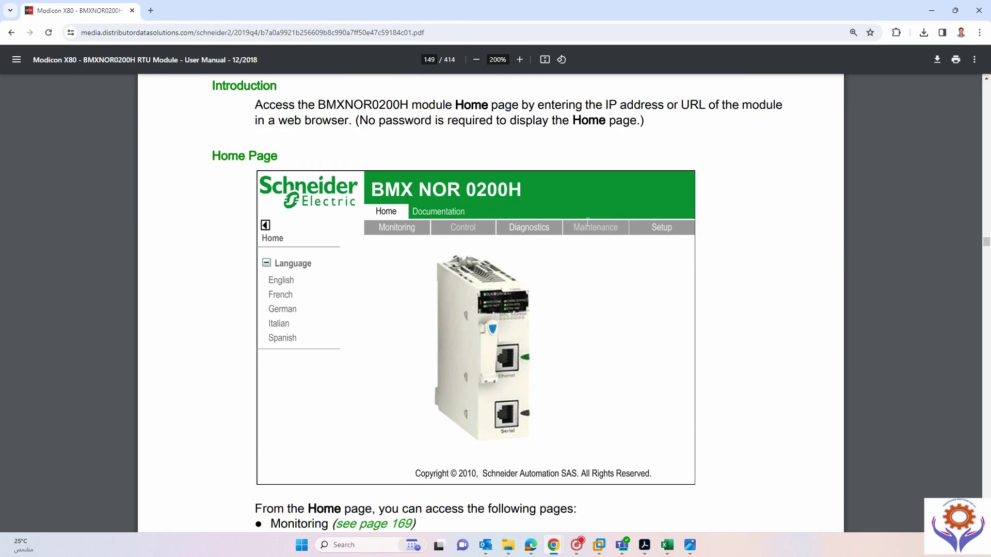
scroll(634, 234, "down", 1)
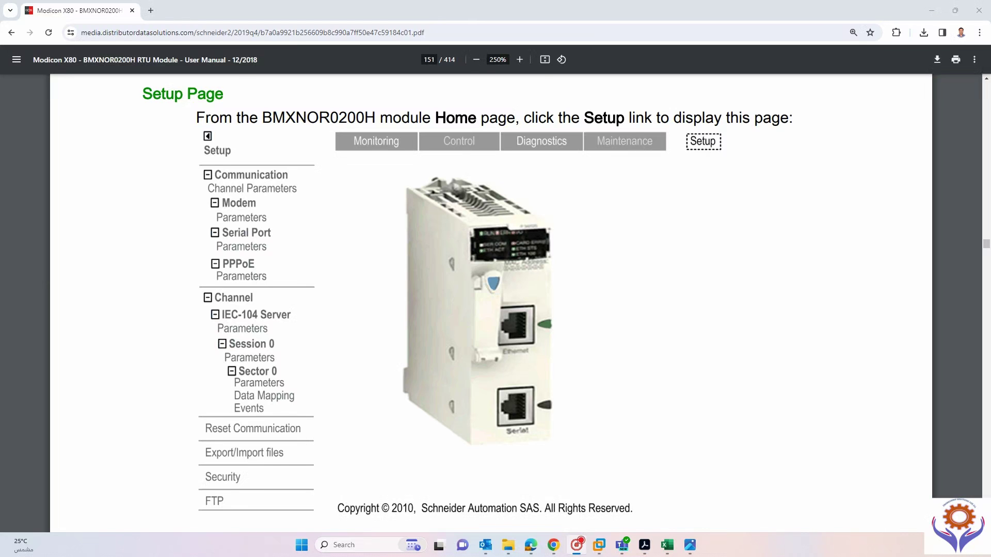
scroll(491, 299, "down", 3)
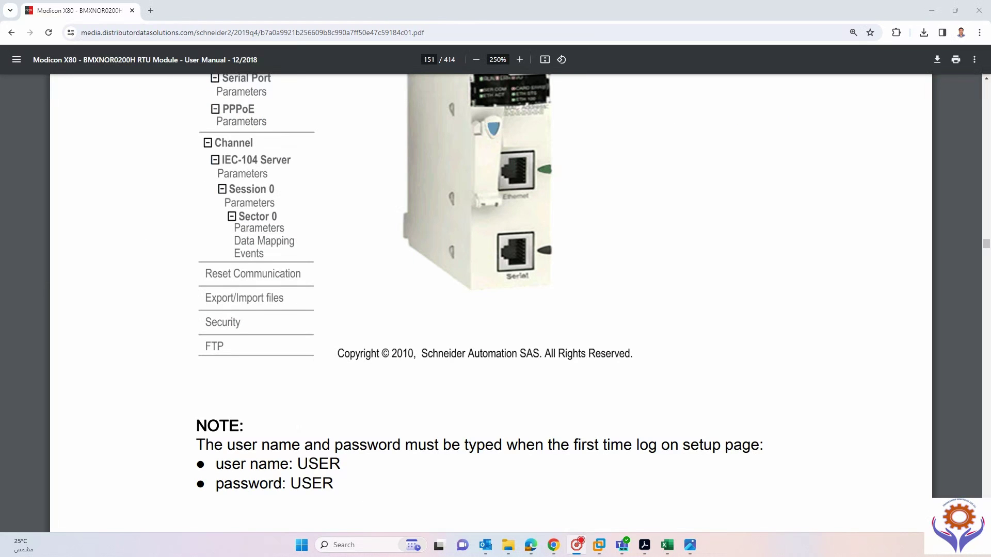
left_click_drag(345, 484, 219, 463)
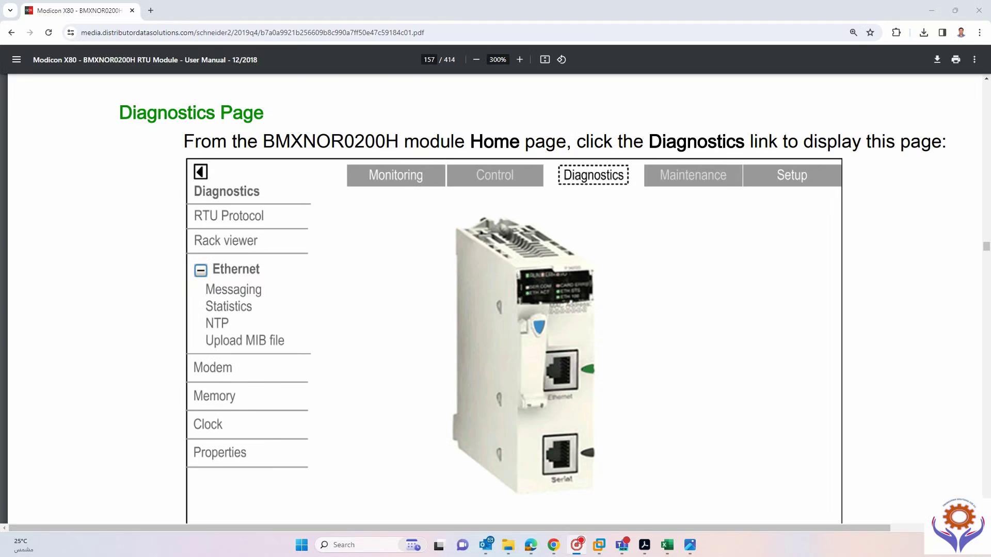
Step: Read the manual's Diagnostics sections on the rack viewer, module details, messaging, NTP diagnostics and Ethernet statistics
scroll(495, 300, "down", 15)
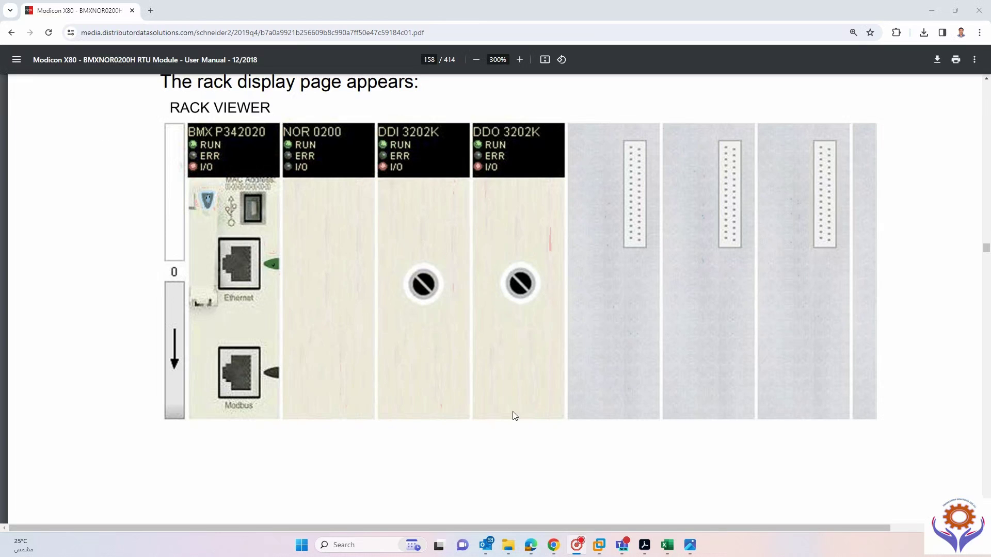
scroll(148, 256, "down", 10)
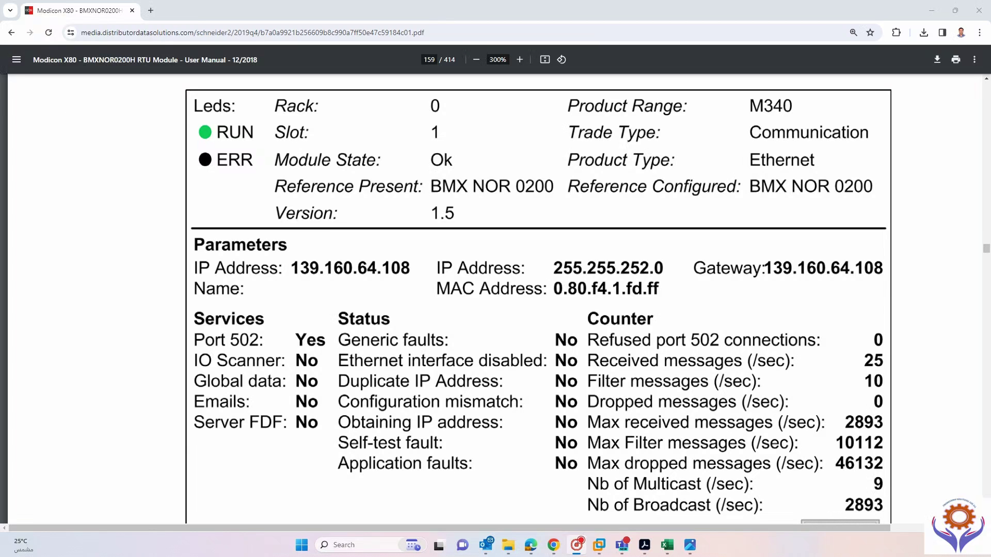
key("Page_Down")
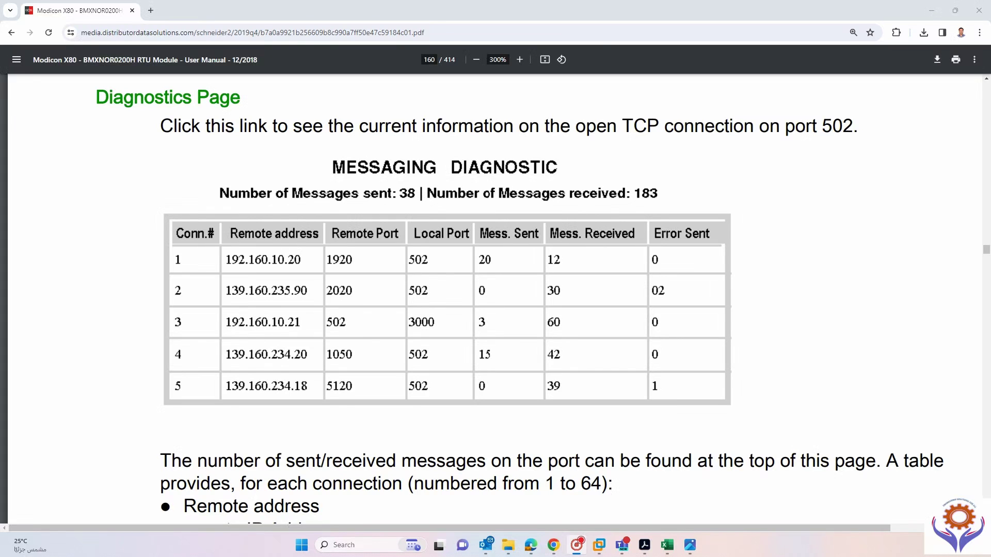
key("Page_Down")
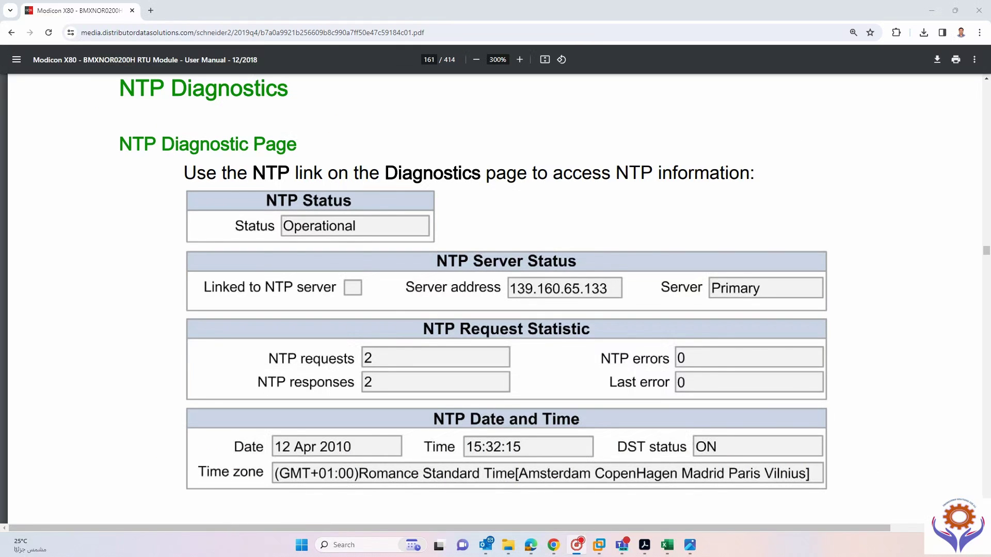
key("Page_Down")
key("Page_Down")
key("Page_Down")
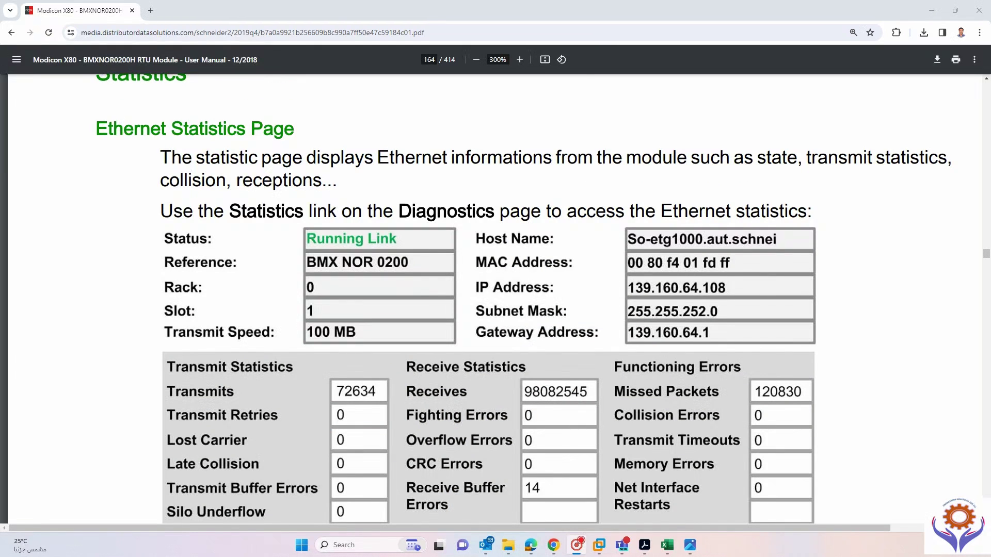
key("Page_Down")
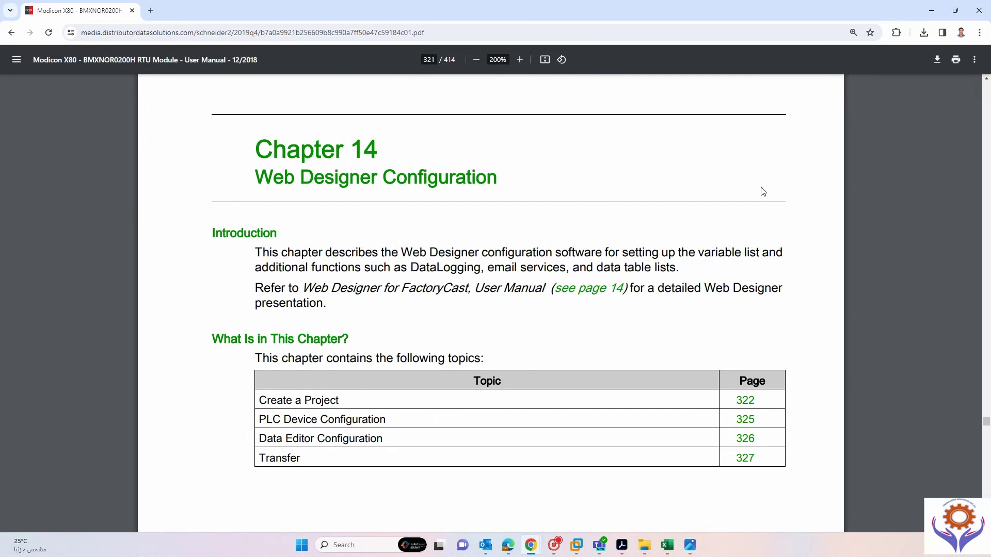
Step: Read the manual's Web Designer Configuration chapter on project creation, PLC device variables, data editor tables and project transfer
scroll(763, 191, "down", 17)
scroll(738, 270, "down", 3)
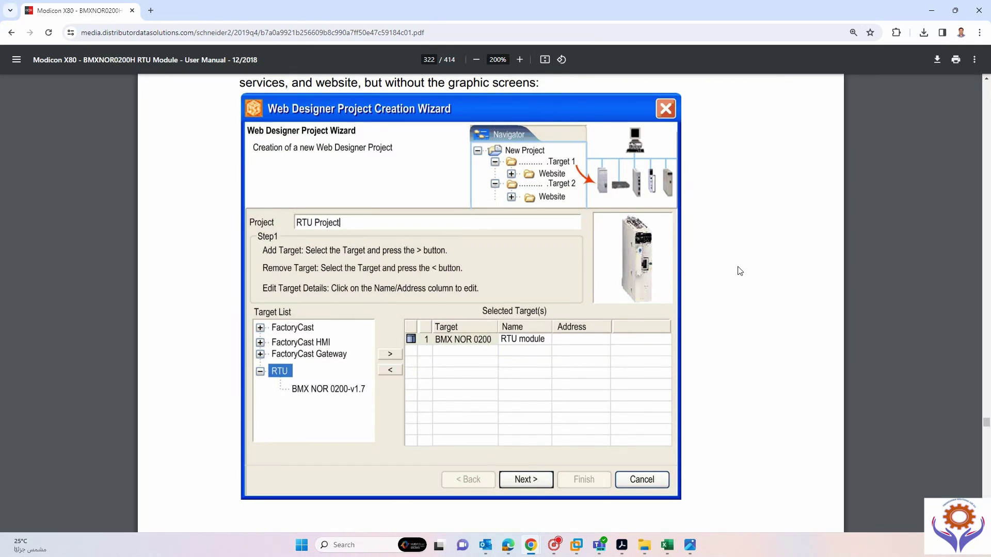
scroll(740, 271, "down", 11)
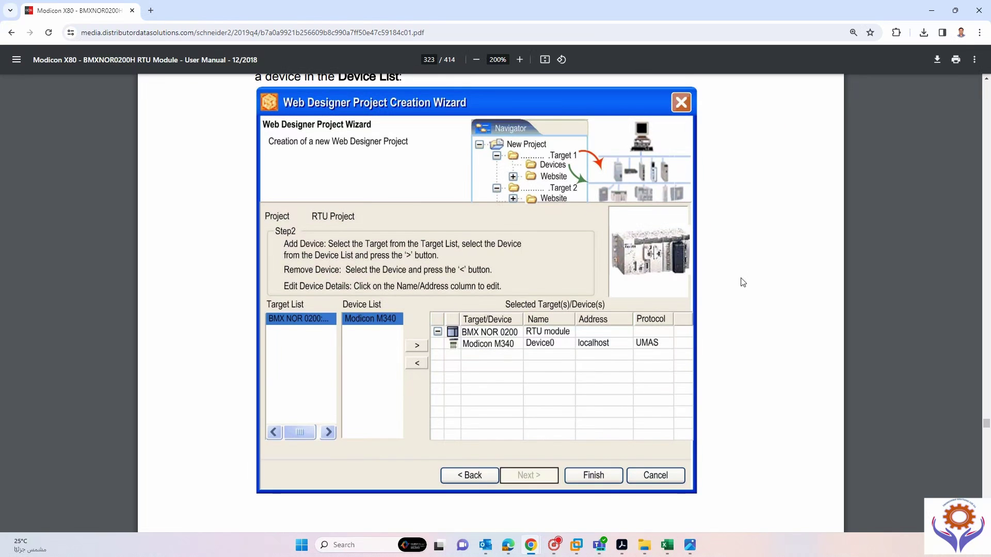
scroll(742, 282, "down", 8)
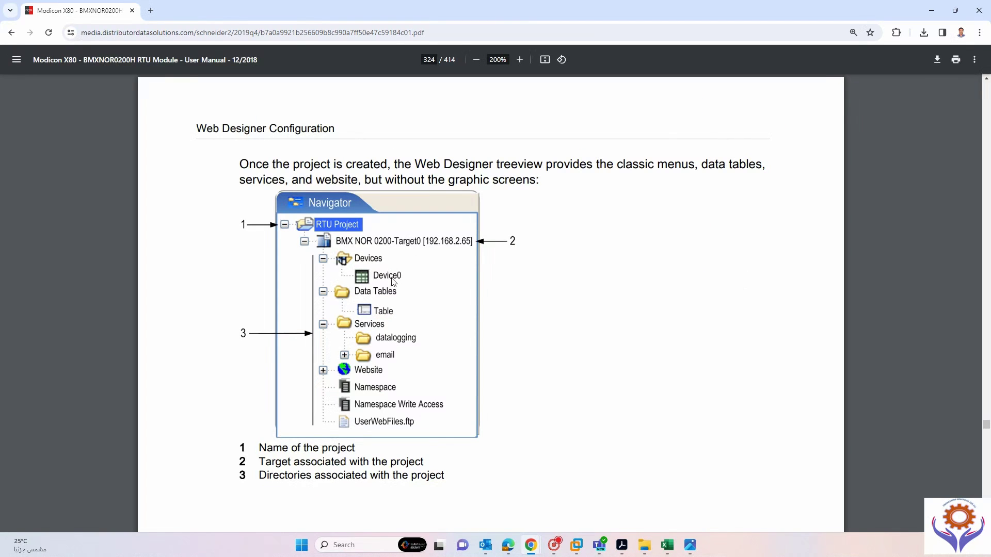
scroll(605, 309, "down", 15)
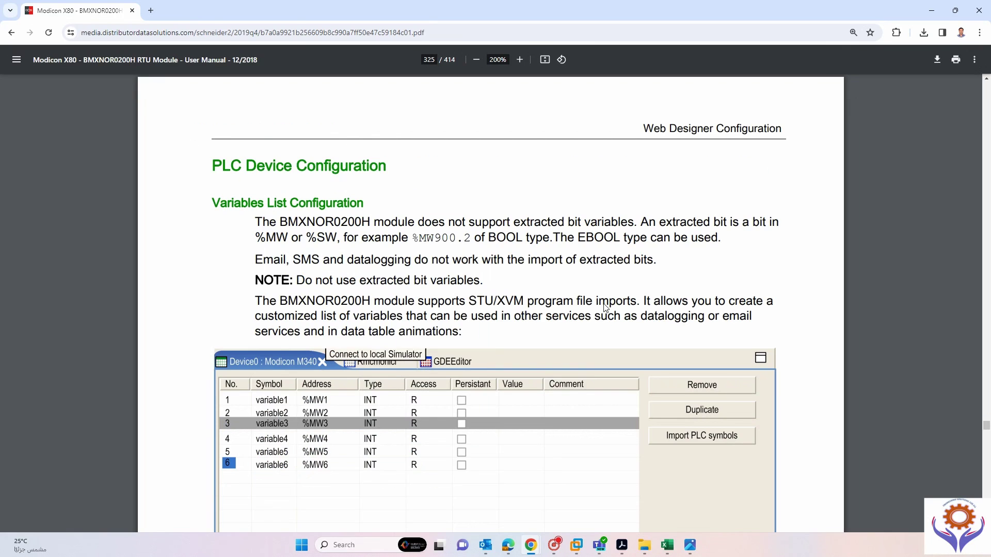
scroll(368, 277, "down", 2)
scroll(367, 278, "up", 1)
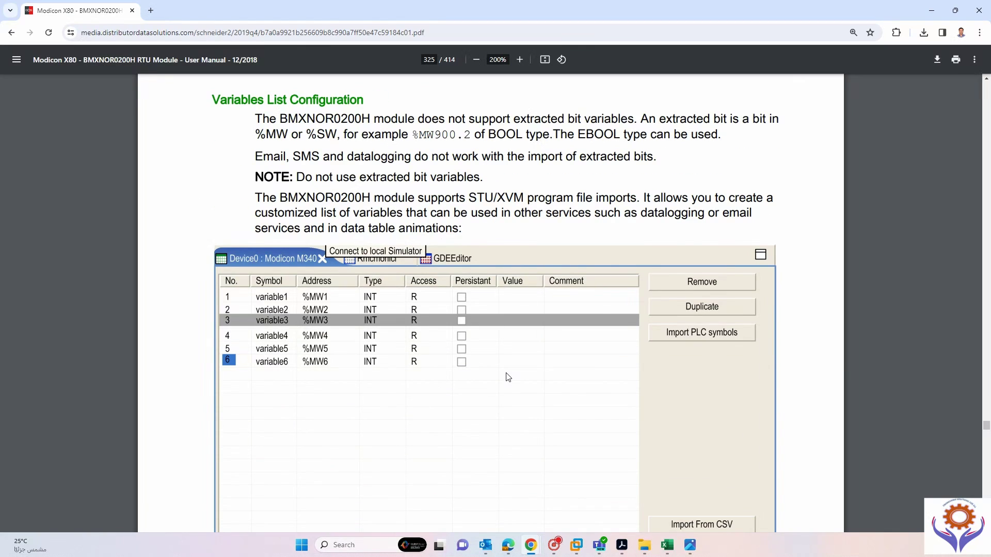
scroll(508, 378, "down", 10)
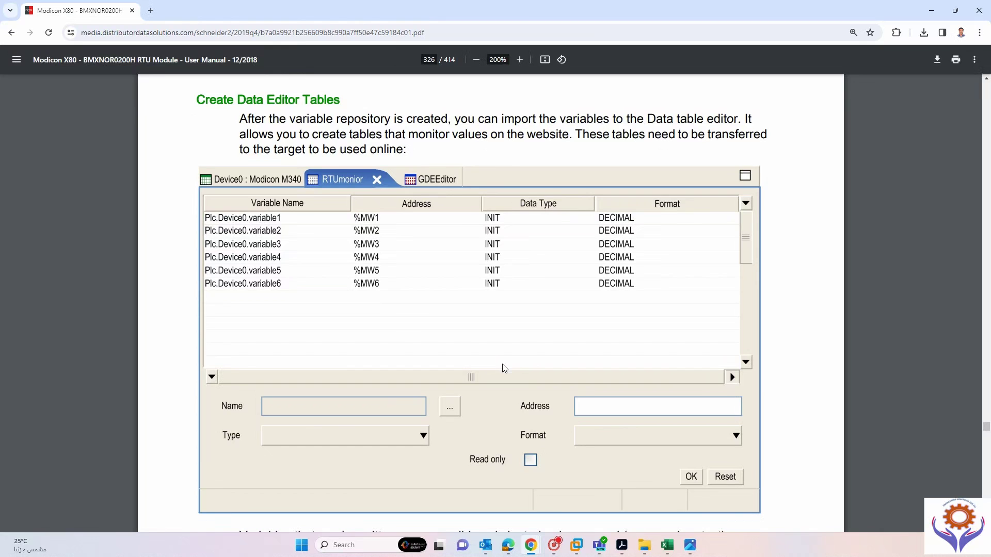
scroll(572, 310, "down", 10)
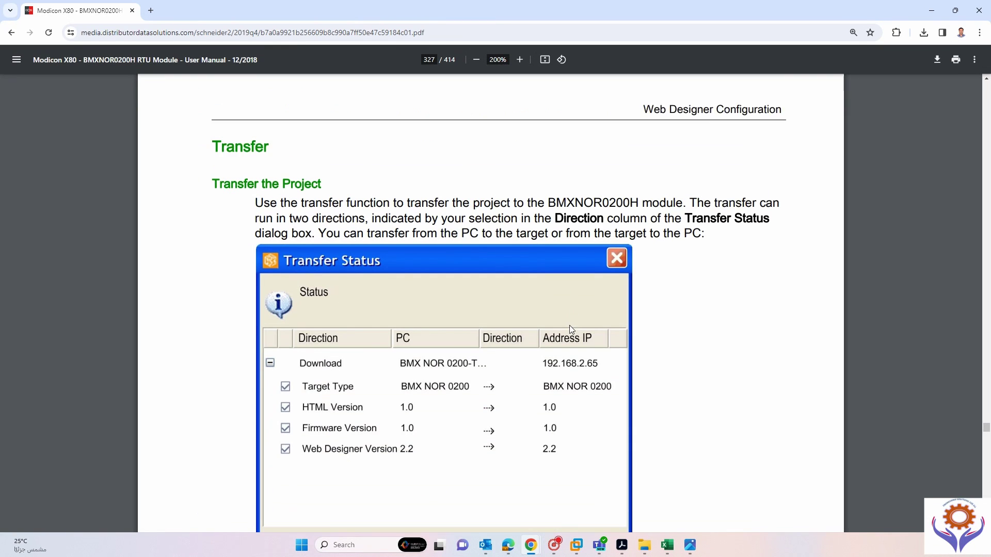
scroll(572, 329, "down", 2)
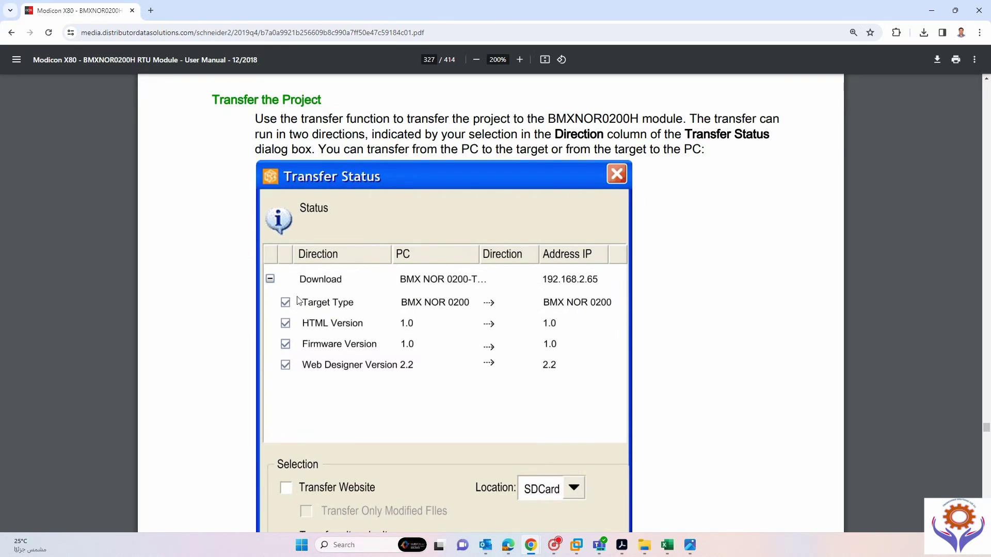